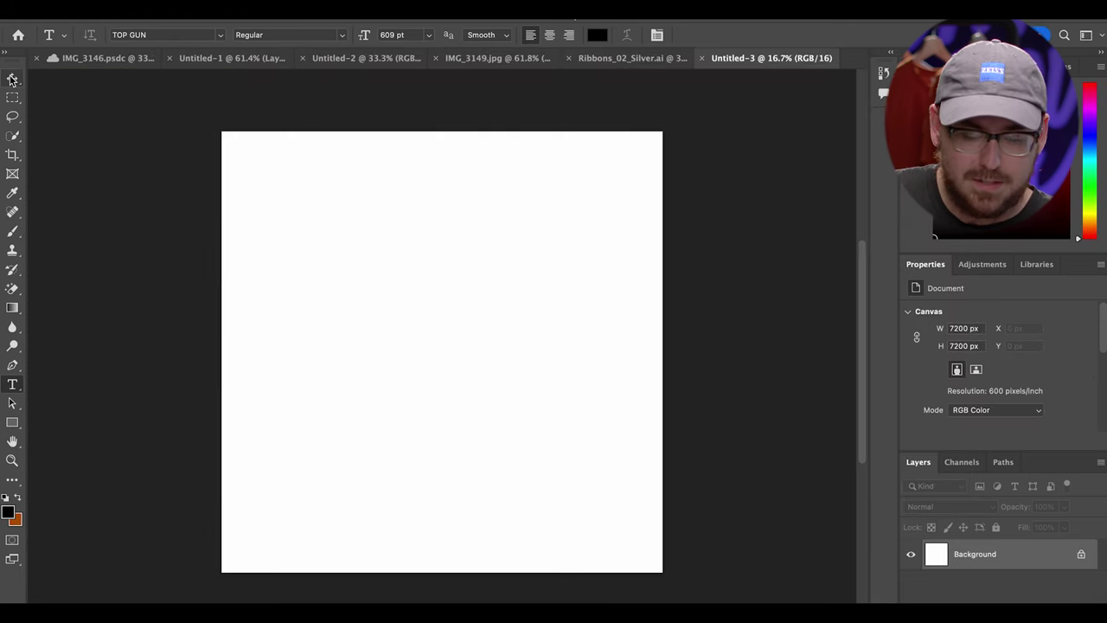
Switch to the Move tool in the new 7200 × 7200 px, 600 ppi document.
{"action": "left_click", "coordinate": [13, 79]}
Place the IMG_3153.jpg sketch scan, enlarge it to fill the canvas, and duplicate its layer.
{"action": "key", "text": "super+Tab"}
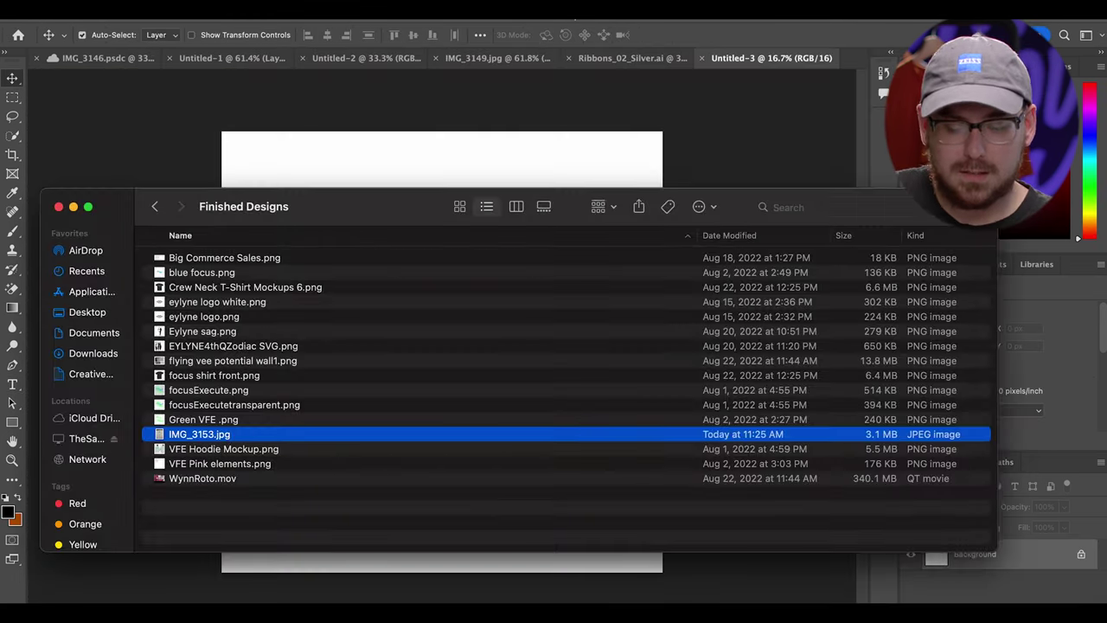
{"action": "left_click_drag", "start_coordinate": [197, 435], "coordinate": [382, 160]}
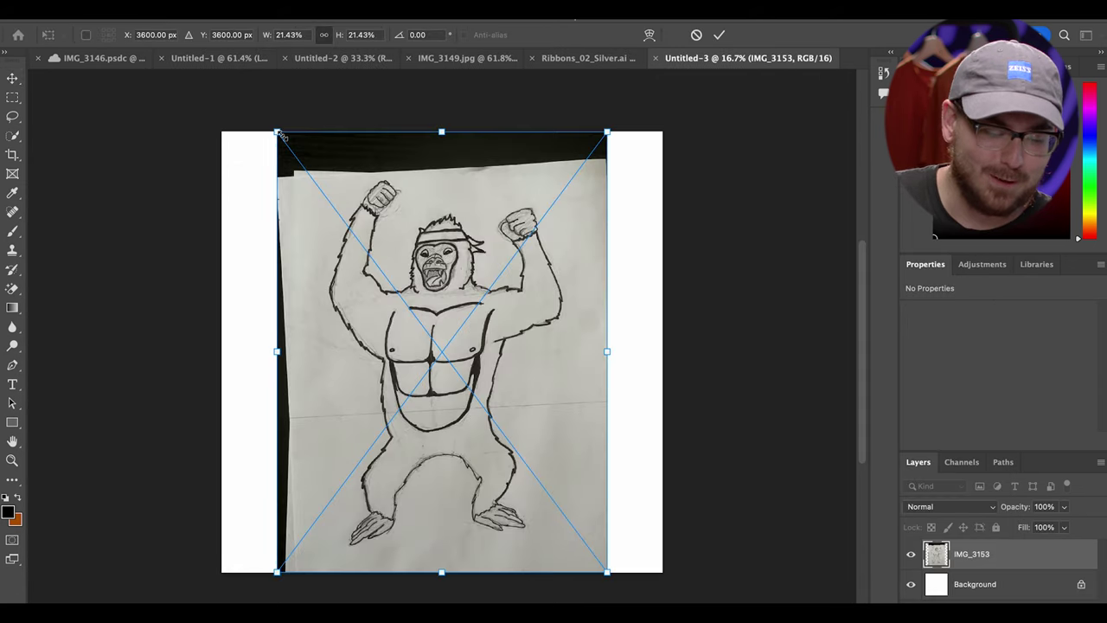
{"action": "left_click_drag", "start_coordinate": [279, 134], "coordinate": [257, 104]}
{"action": "key", "text": "Return"}
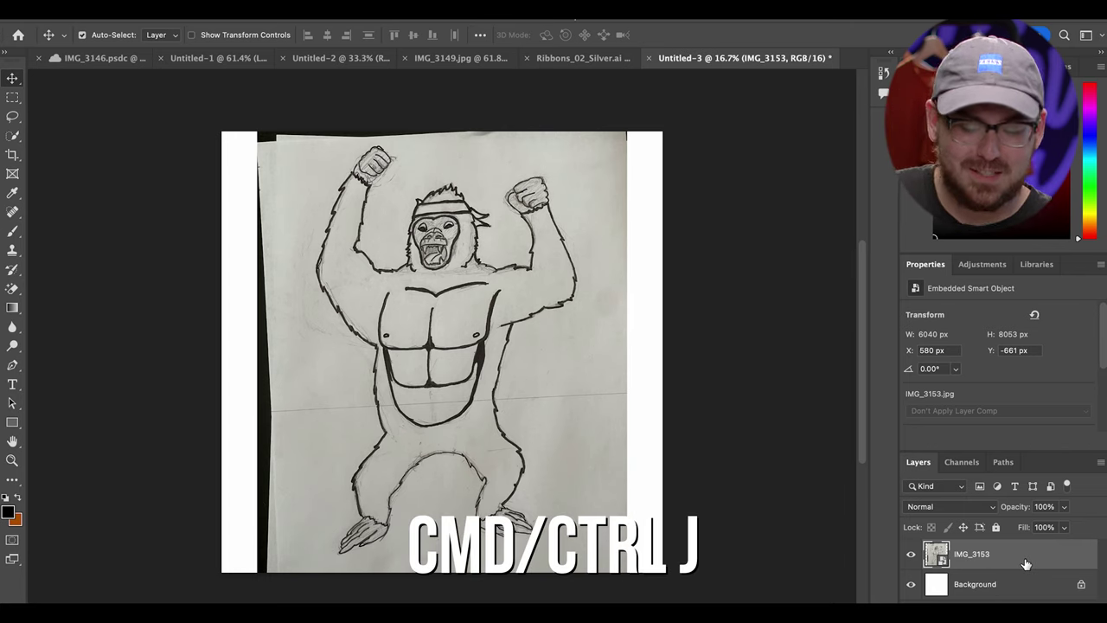
{"action": "key", "text": "ctrl+j"}
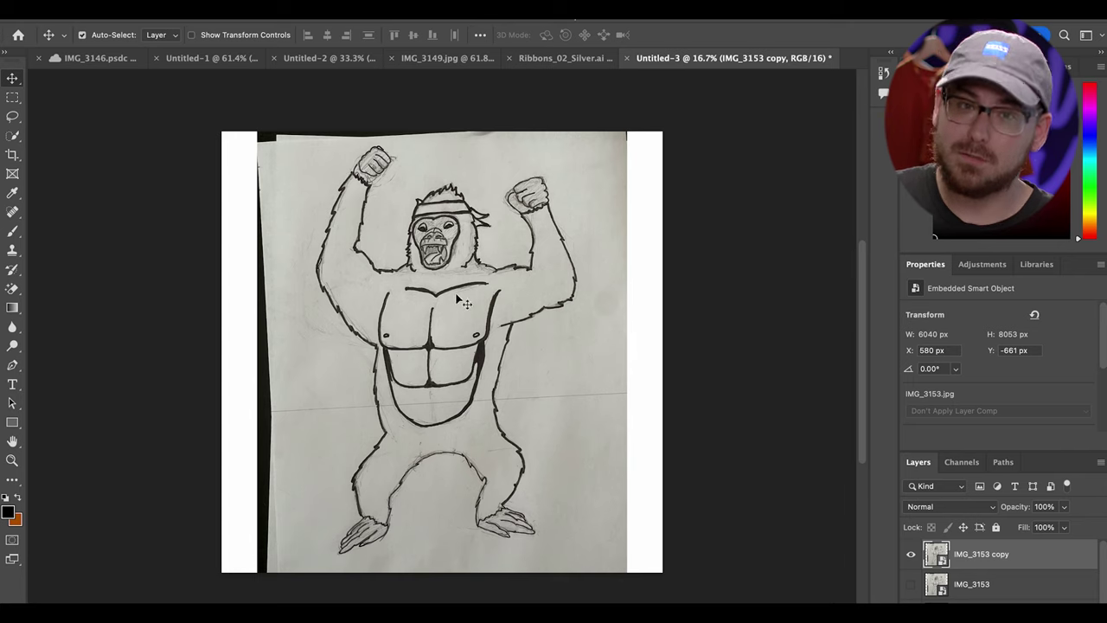
Crop the canvas tightly to the edges of the sketch paper.
{"action": "right_click", "coordinate": [12, 154]}
{"action": "left_click", "coordinate": [69, 151]}
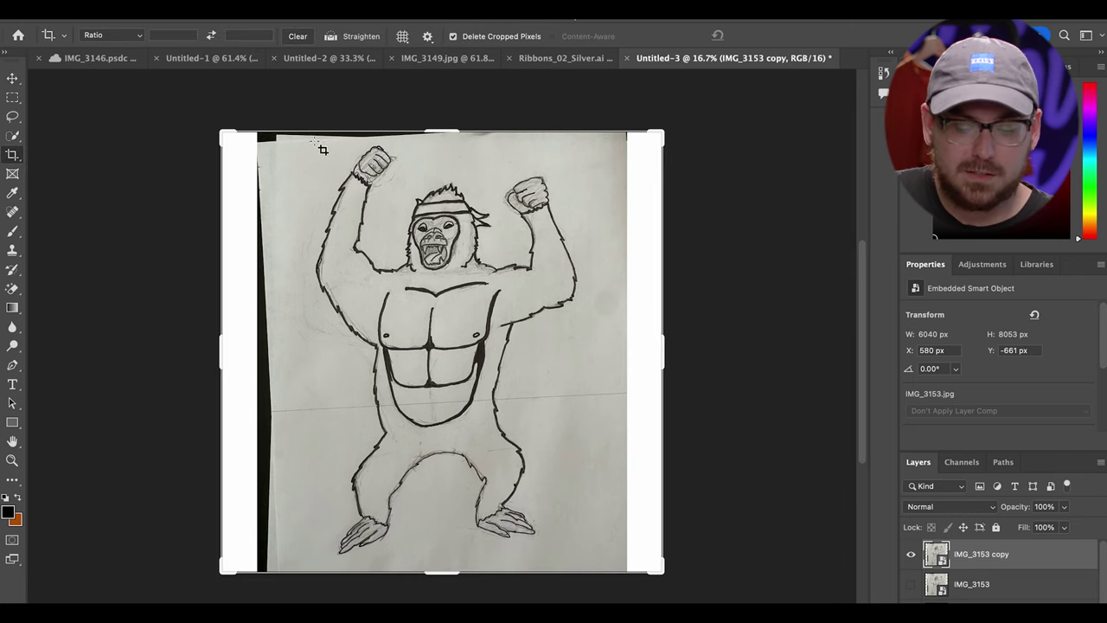
{"action": "left_click_drag", "start_coordinate": [225, 135], "coordinate": [256, 143]}
{"action": "left_click_drag", "start_coordinate": [630, 139], "coordinate": [601, 136]}
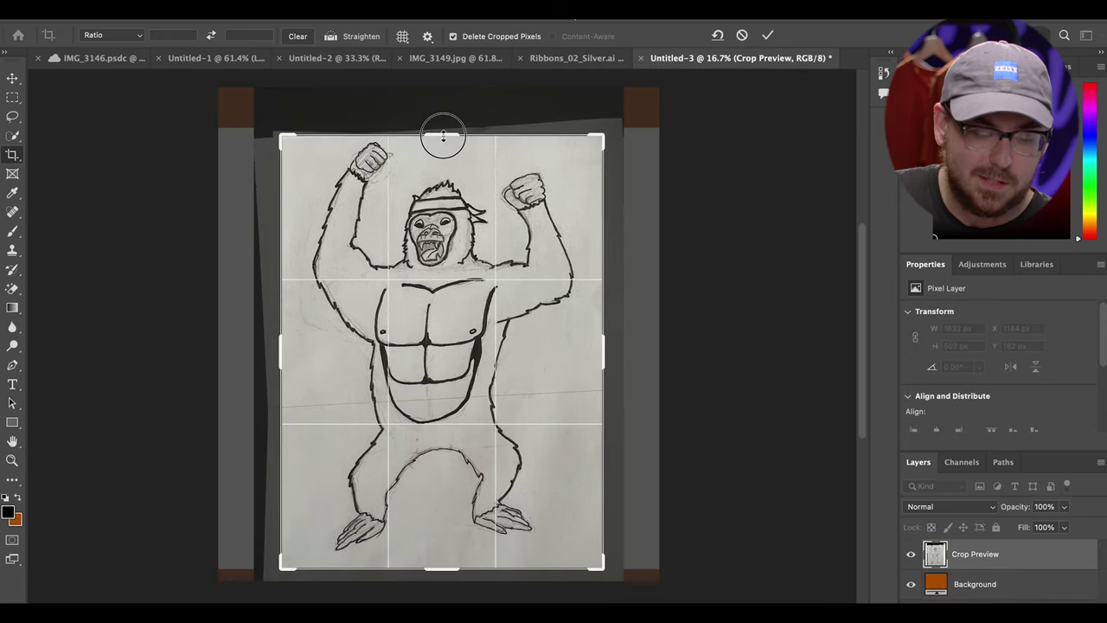
{"action": "left_click_drag", "start_coordinate": [443, 137], "coordinate": [442, 138]}
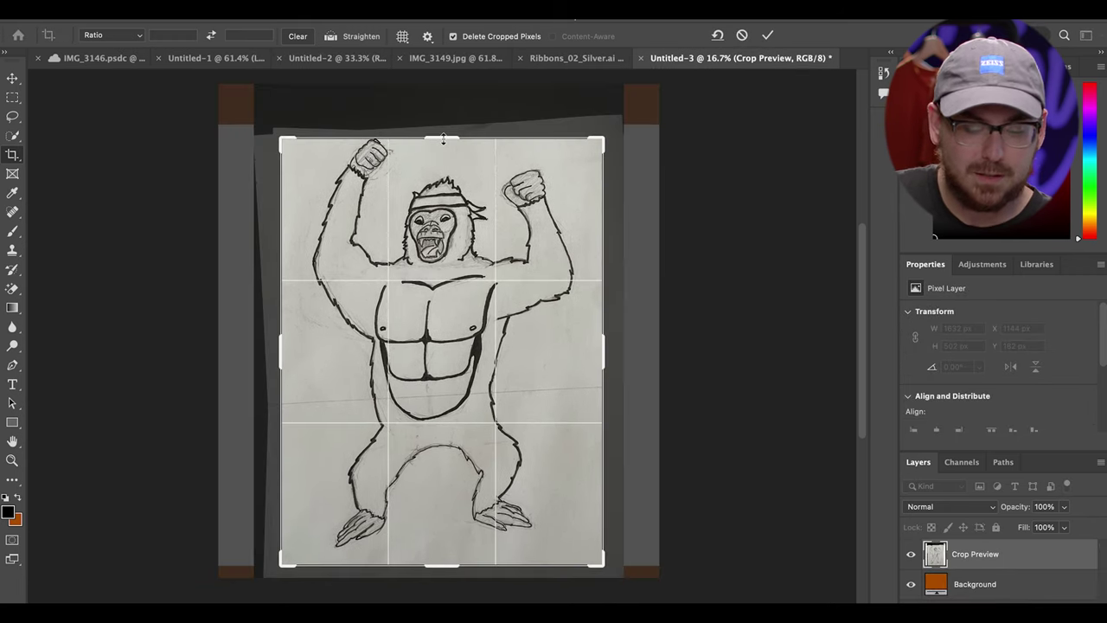
{"action": "key", "text": "Return"}
Apply Levels to the sketch copy with white input at 152 and black raised to about 15.
{"action": "key", "text": "v"}
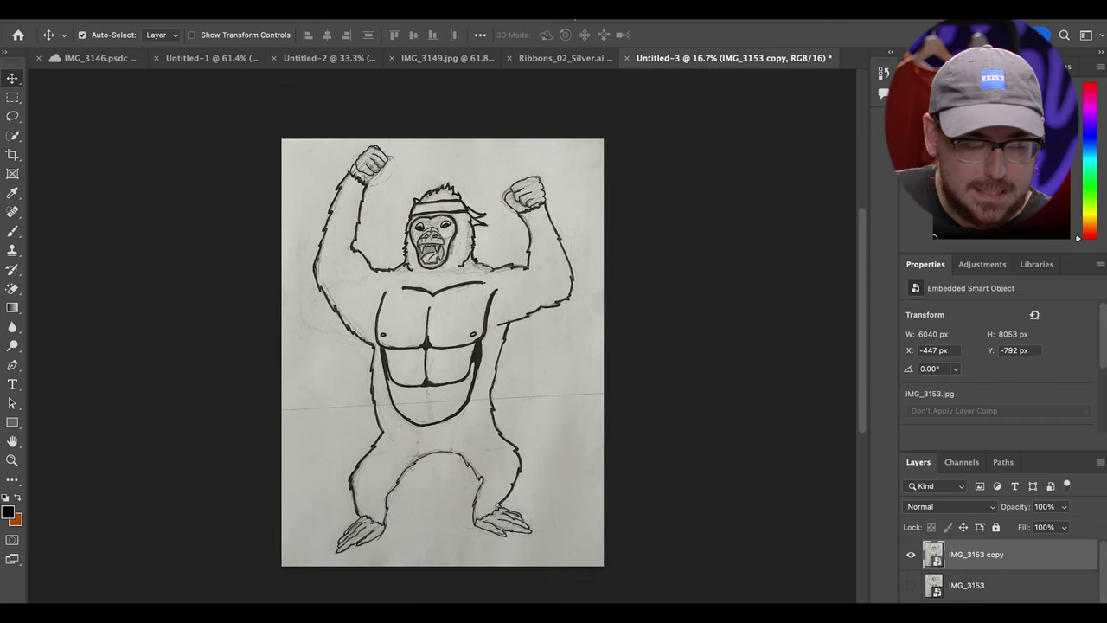
{"action": "left_click", "coordinate": [177, 16]}
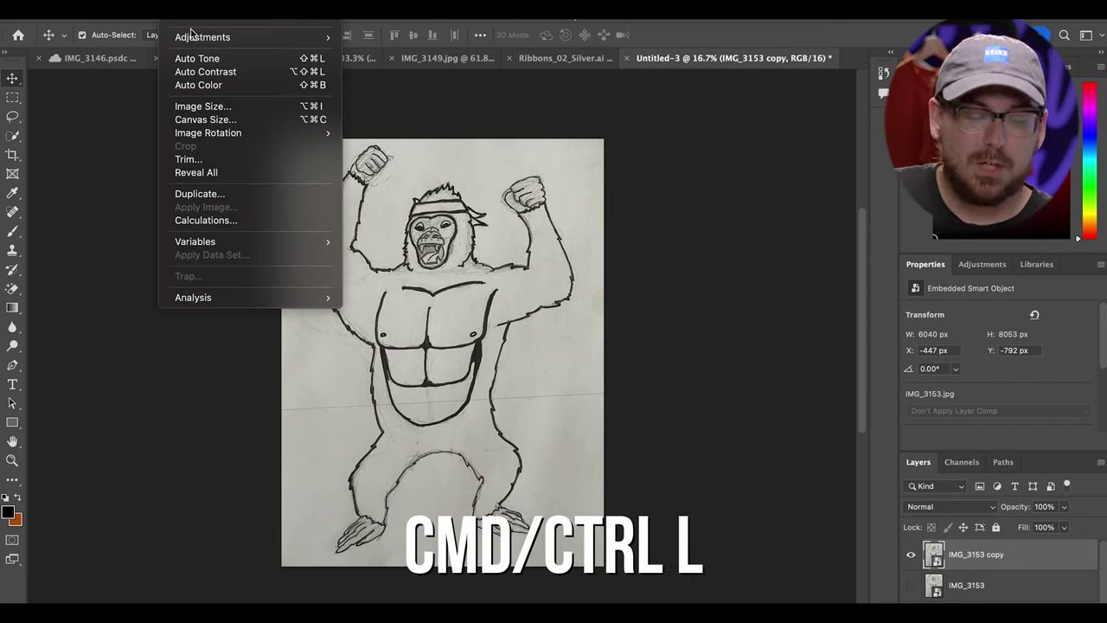
{"action": "mouse_move", "coordinate": [286, 37]}
{"action": "left_click", "coordinate": [363, 50]}
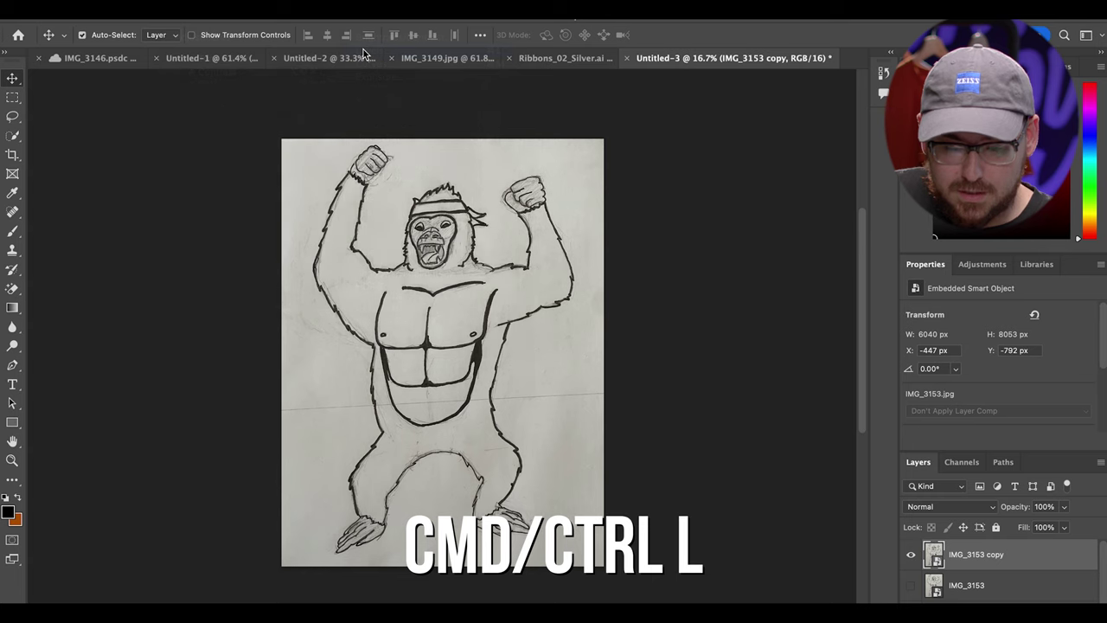
{"action": "left_click", "coordinate": [552, 124]}
{"action": "left_click_drag", "start_coordinate": [552, 124], "coordinate": [775, 93]}
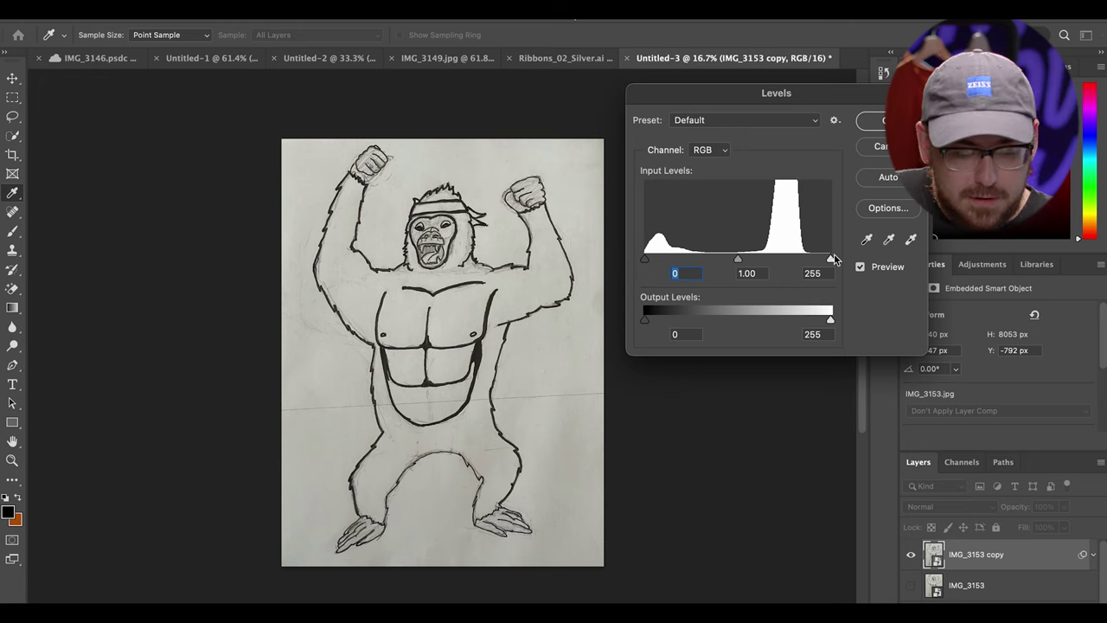
{"action": "left_click_drag", "start_coordinate": [830, 259], "coordinate": [755, 260]}
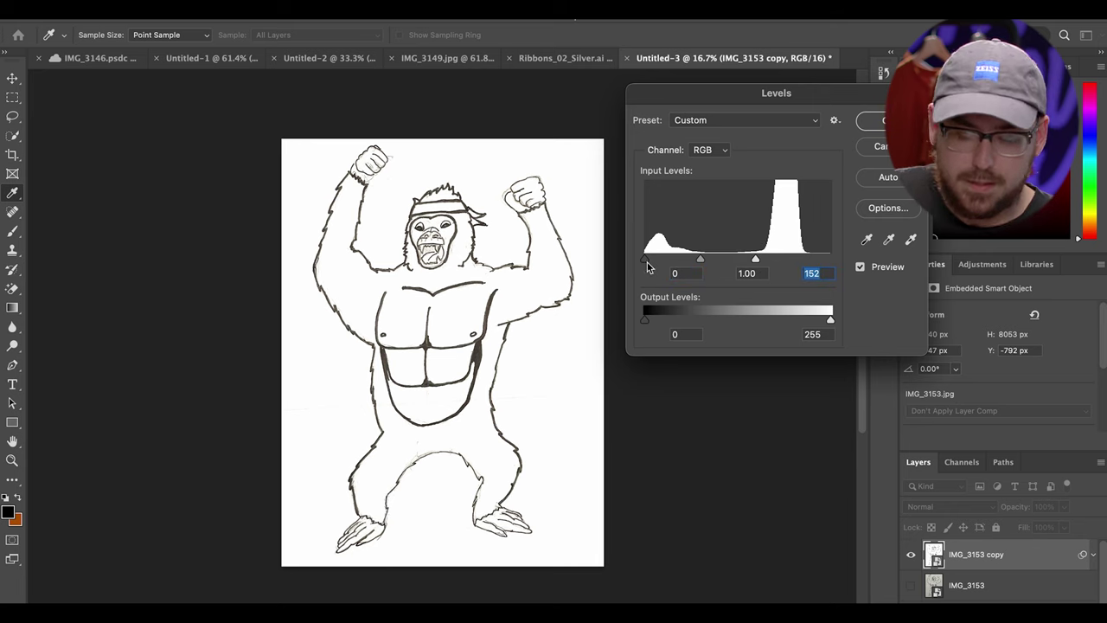
{"action": "left_click_drag", "start_coordinate": [645, 260], "coordinate": [685, 266]}
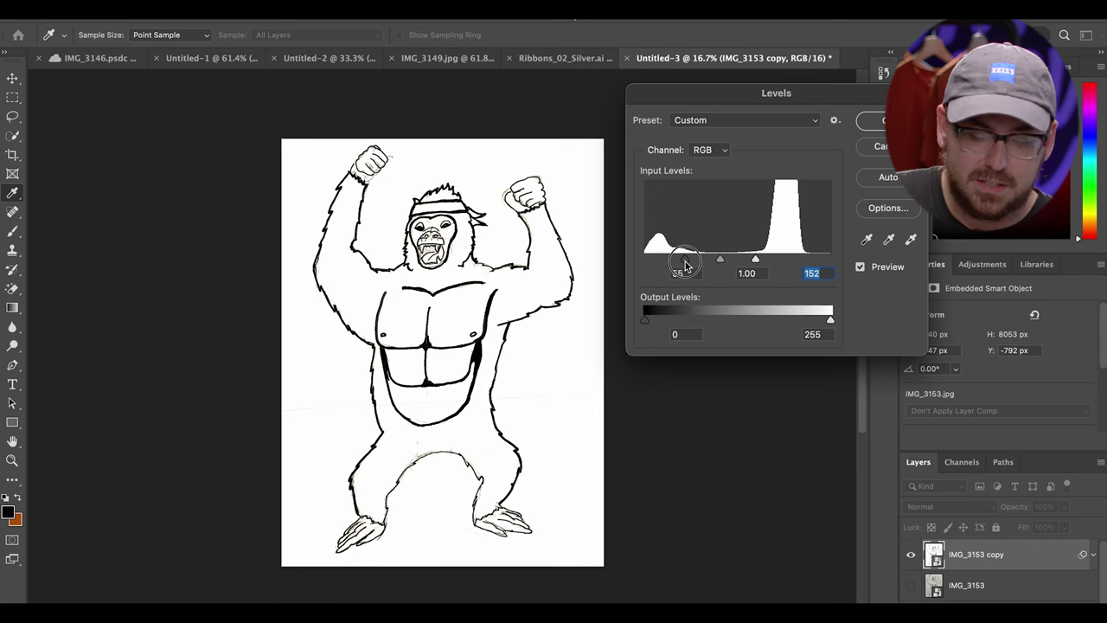
{"action": "key", "text": "Return"}
{"action": "scroll", "coordinate": [921, 598], "scroll_direction": "down", "scroll_amount": 2}
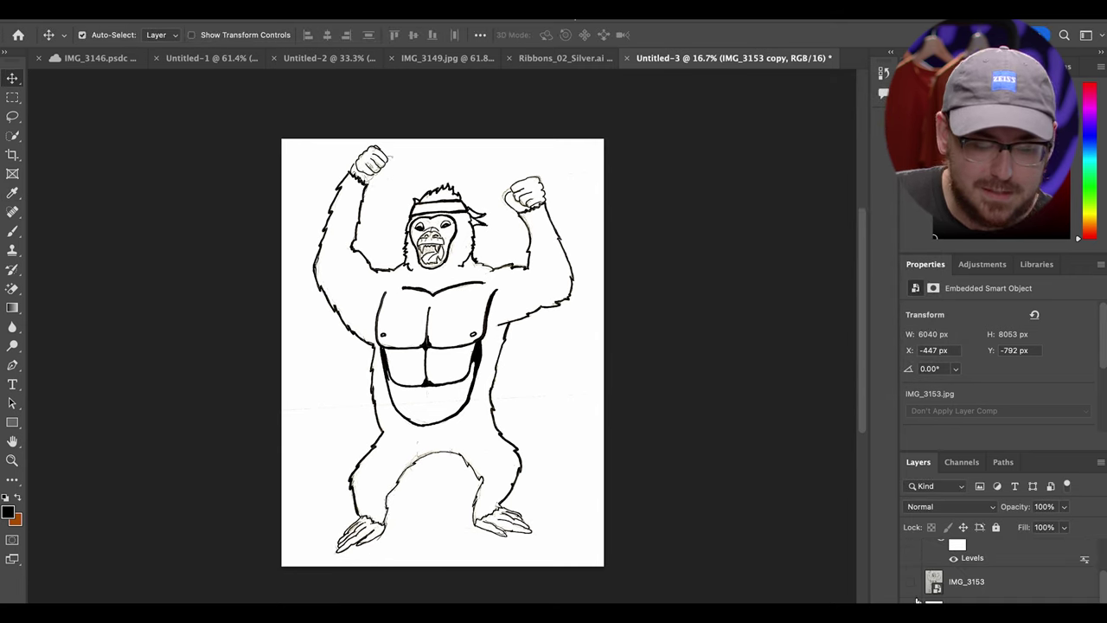
Toggle the adjusted copy's visibility to compare it against the original scan.
{"action": "scroll", "coordinate": [925, 587], "scroll_direction": "up", "scroll_amount": 2}
{"action": "left_click", "coordinate": [910, 558]}
{"action": "left_click", "coordinate": [909, 559]}
{"action": "left_click", "coordinate": [909, 559]}
{"action": "left_click", "coordinate": [909, 558]}
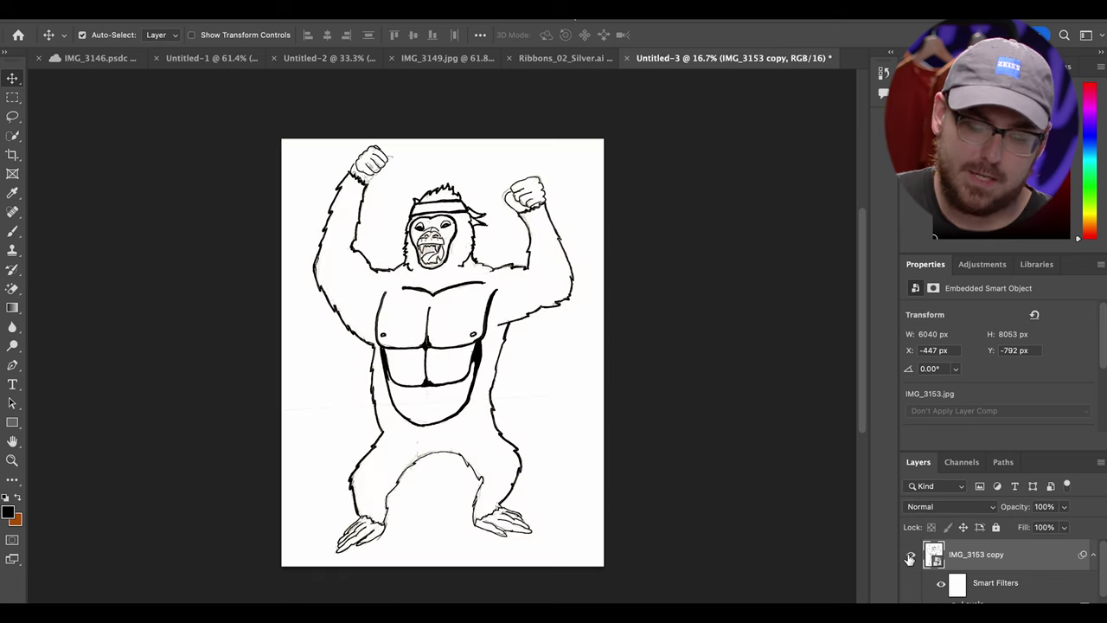
{"action": "scroll", "coordinate": [962, 574], "scroll_direction": "down", "scroll_amount": 2}
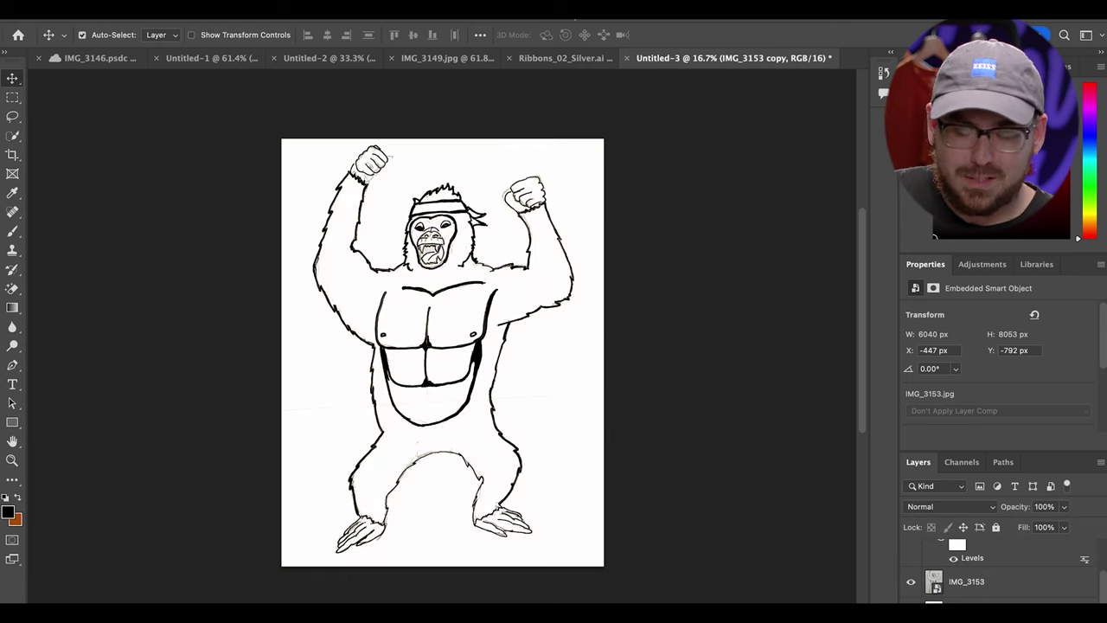
Add a Color Overlay layer style to Layer 0.
{"action": "left_click", "coordinate": [965, 602]}
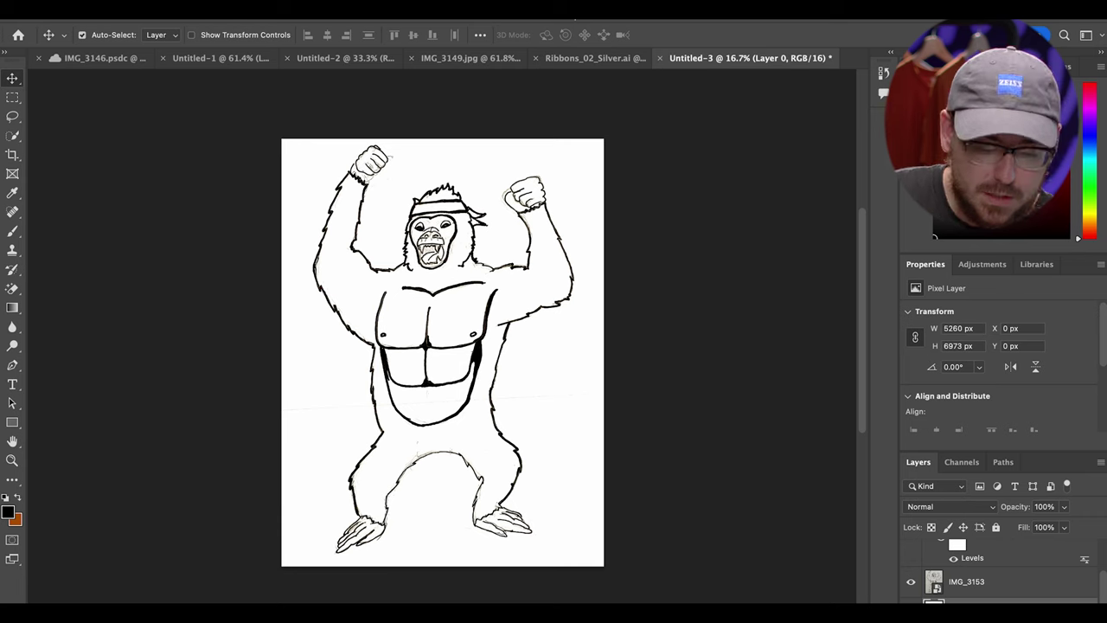
{"action": "double_click", "coordinate": [966, 602]}
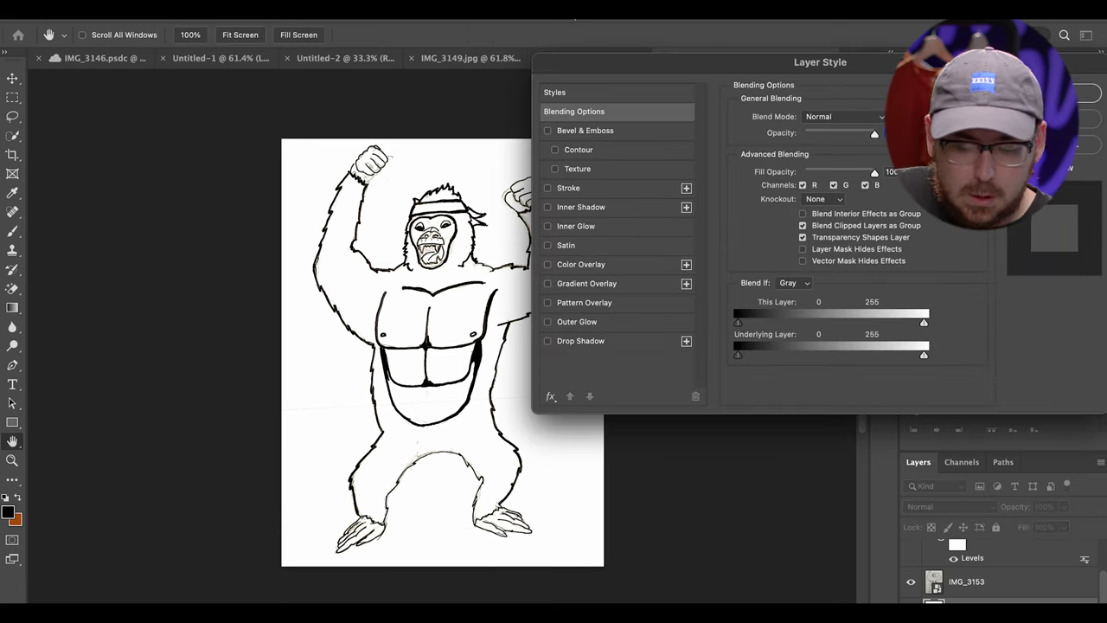
{"action": "left_click", "coordinate": [591, 270]}
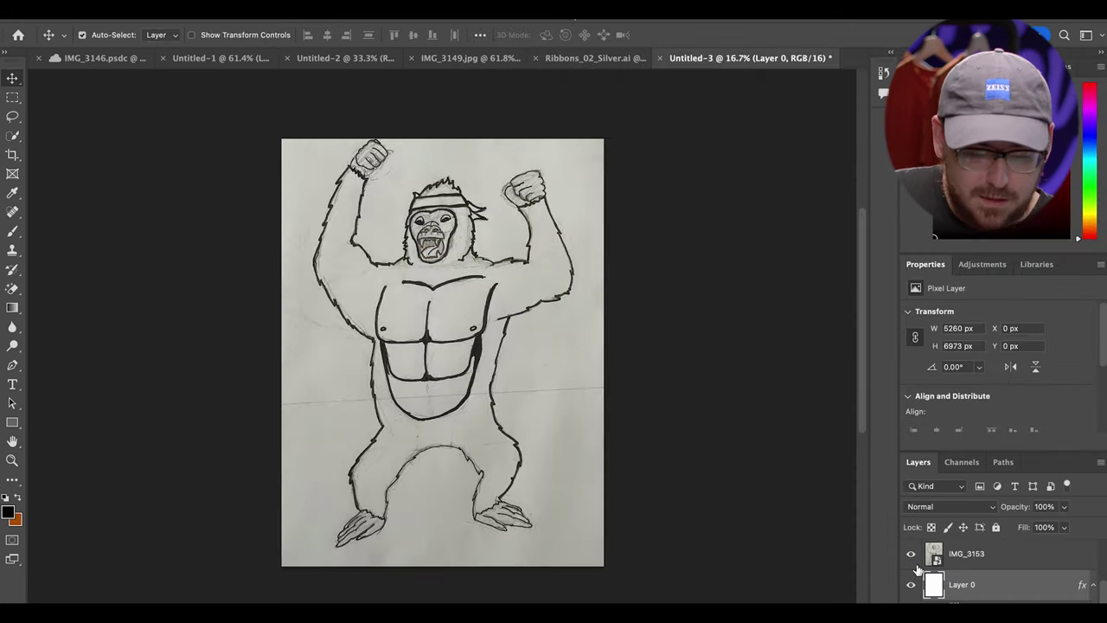
{"action": "left_click", "coordinate": [910, 555]}
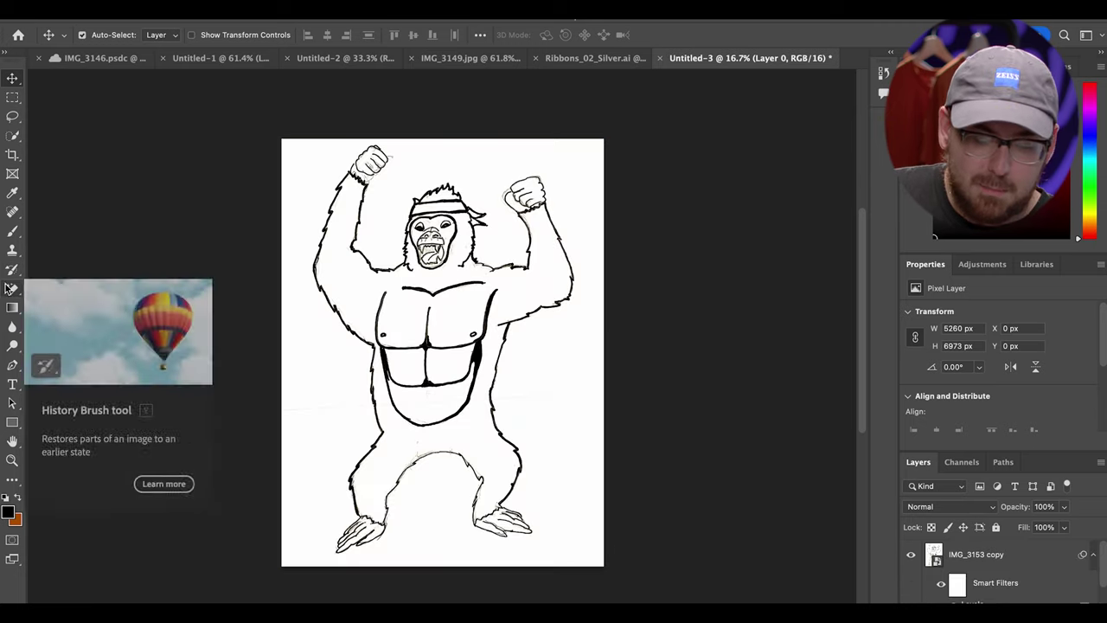
Select the Magic Eraser Tool from the eraser group.
{"action": "left_click", "coordinate": [8, 288]}
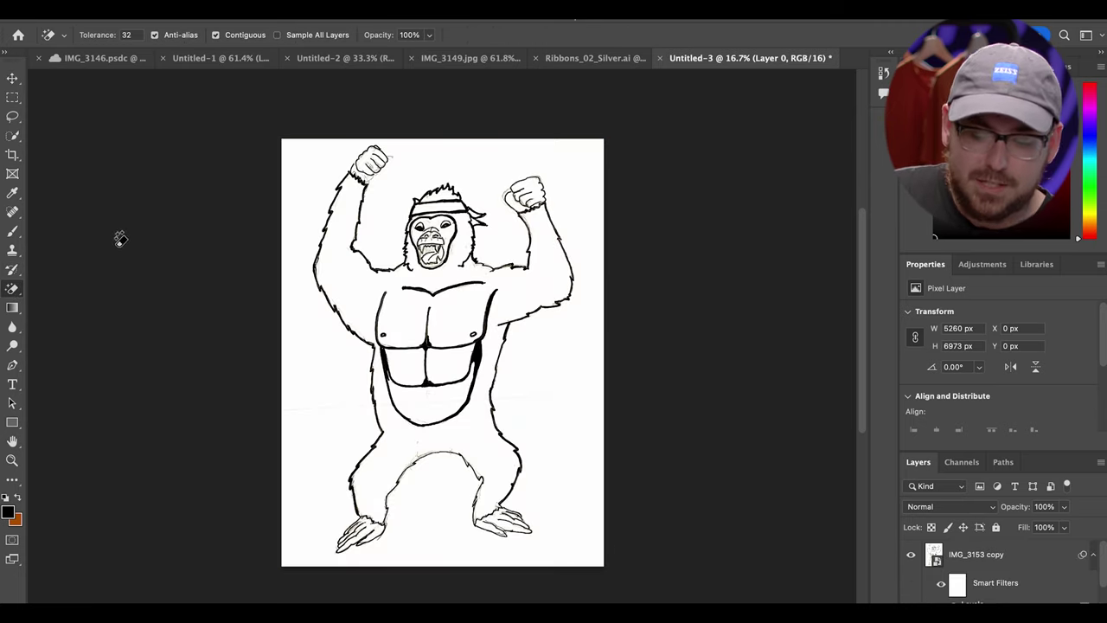
{"action": "right_click", "coordinate": [12, 288]}
{"action": "left_click", "coordinate": [28, 284]}
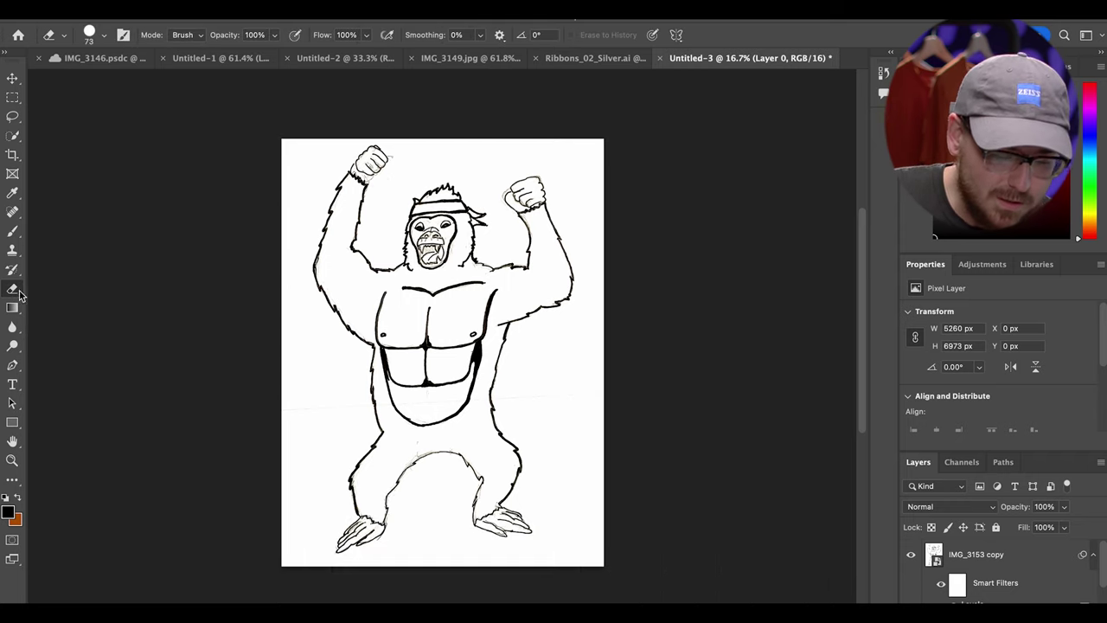
{"action": "right_click", "coordinate": [12, 288]}
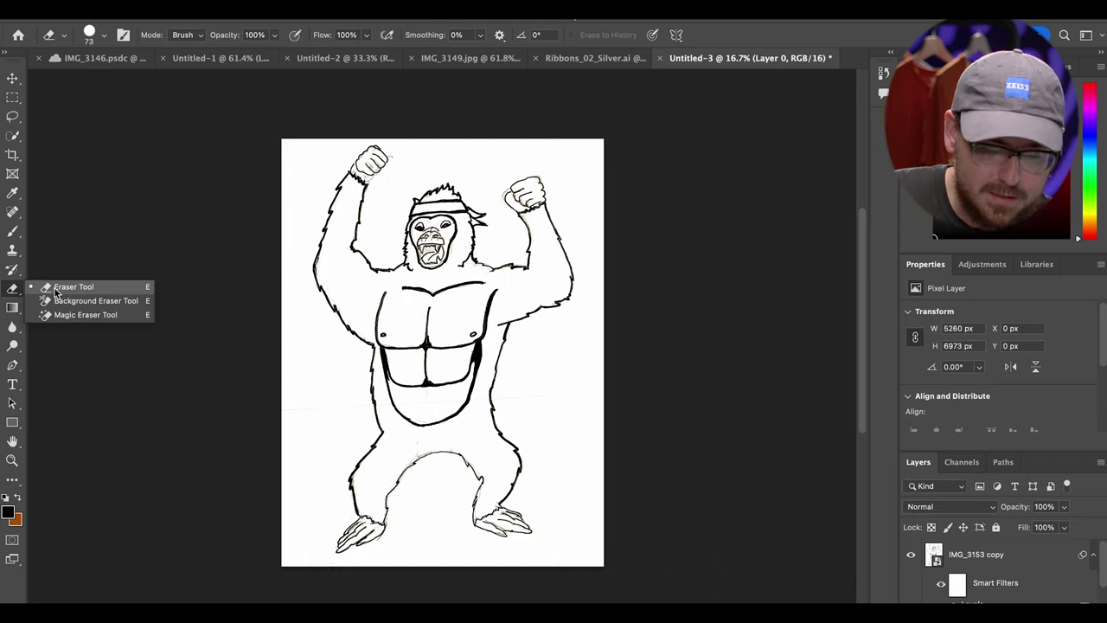
{"action": "left_click", "coordinate": [57, 315]}
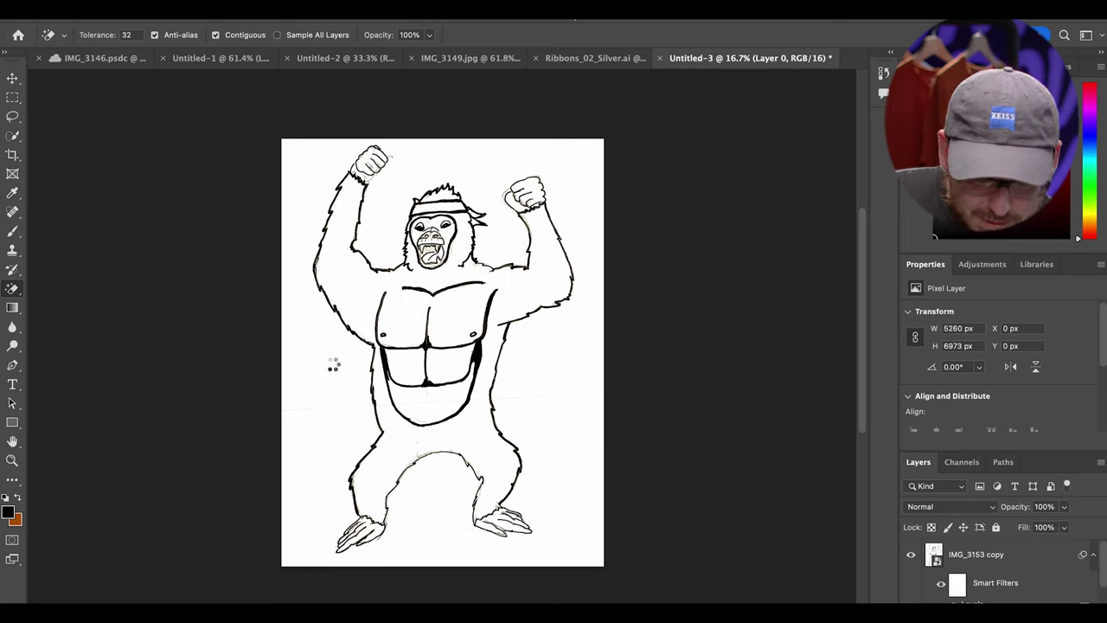
Rasterize the IMG_3153 copy layer and erase the white paper around the gorilla.
{"action": "right_click", "coordinate": [1008, 552]}
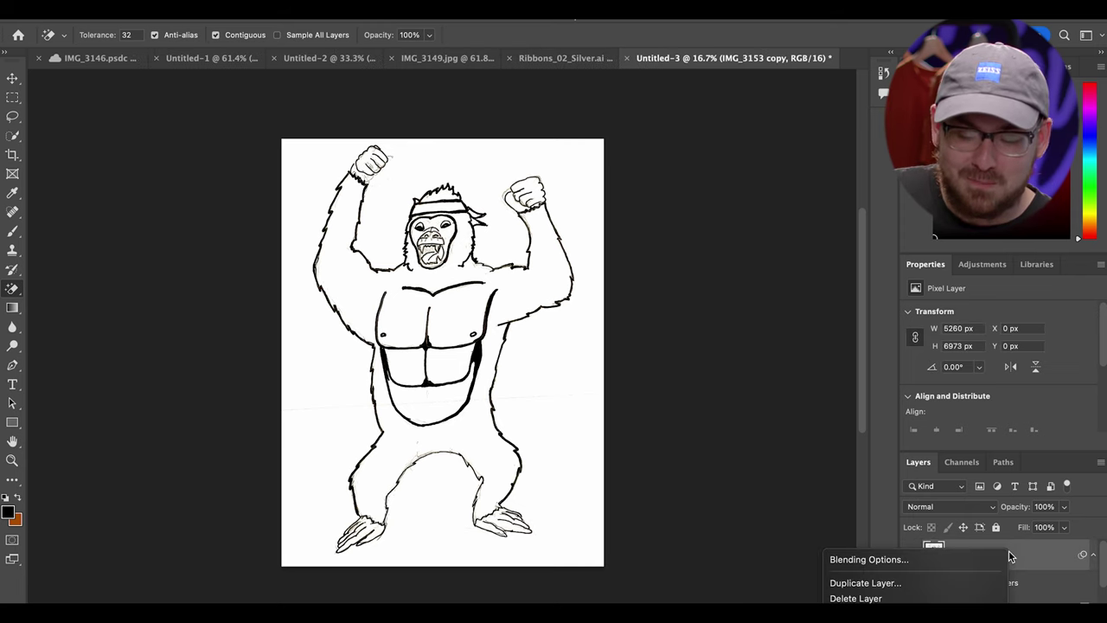
{"action": "scroll", "coordinate": [936, 587], "scroll_direction": "down", "scroll_amount": 5}
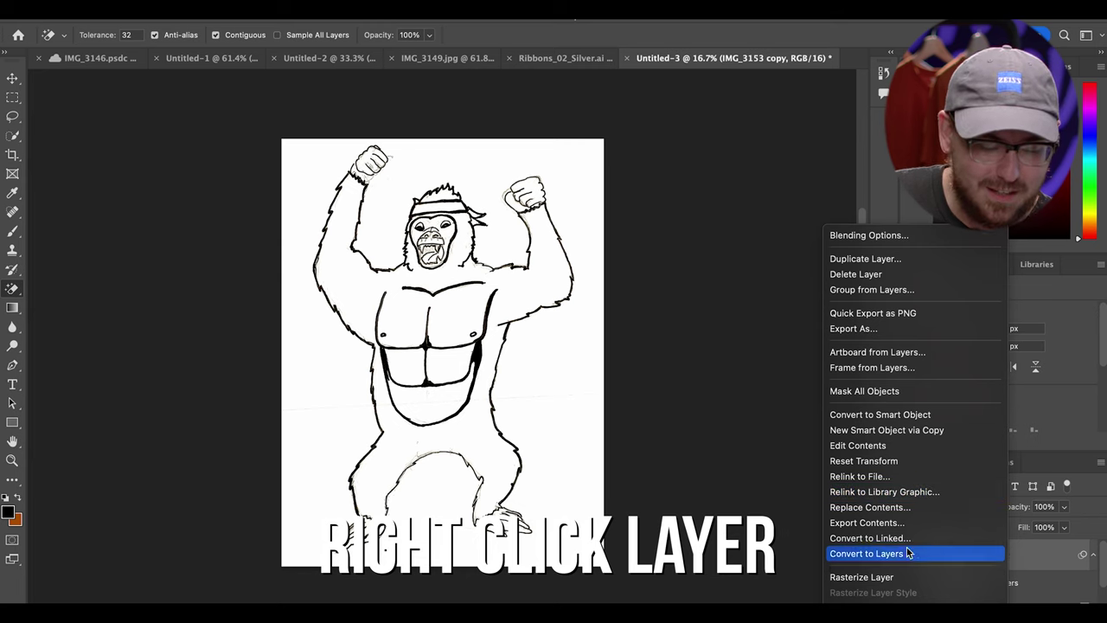
{"action": "left_click", "coordinate": [898, 579]}
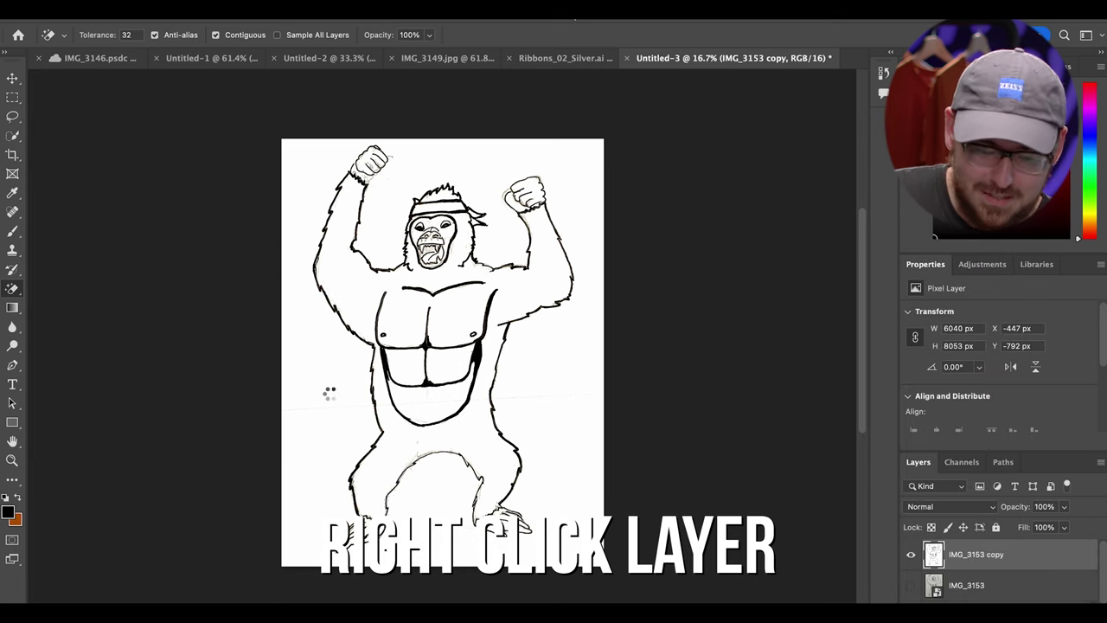
{"action": "left_click", "coordinate": [329, 391]}
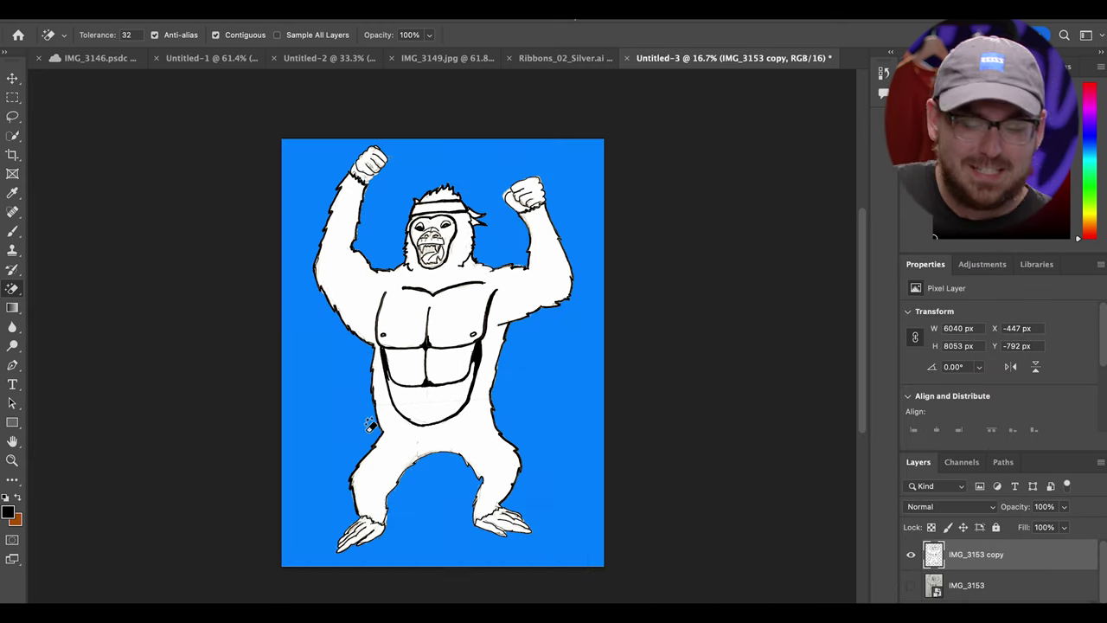
Zoom in on the gorilla's fist and other areas, then back out to the whole figure.
{"action": "left_click", "coordinate": [12, 461]}
{"action": "left_click_drag", "start_coordinate": [546, 192], "coordinate": [588, 202]}
{"action": "left_click_drag", "start_coordinate": [553, 459], "coordinate": [524, 462]}
{"action": "left_click_drag", "start_coordinate": [541, 360], "coordinate": [536, 408]}
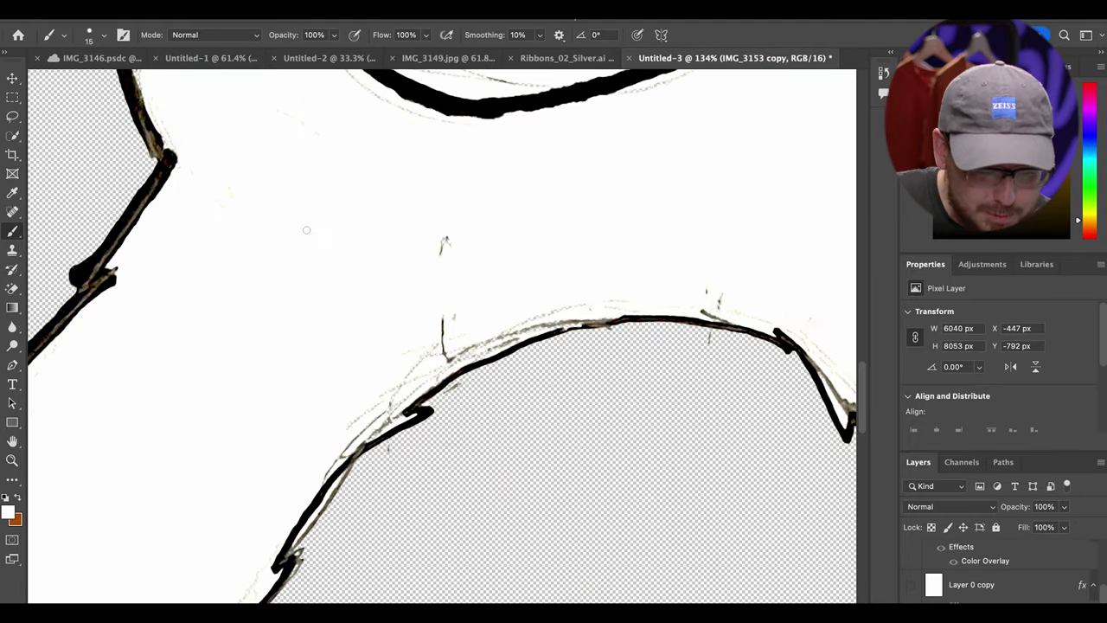
Set the white brush size to 87 px for painting over stray marks.
{"action": "right_click", "coordinate": [308, 230]}
{"action": "mouse_move", "coordinate": [413, 266]}
{"action": "left_mouse_down"}
{"action": "mouse_move", "coordinate": [442, 297]}
{"action": "mouse_move", "coordinate": [401, 265]}
{"action": "mouse_move", "coordinate": [440, 261]}
{"action": "mouse_move", "coordinate": [415, 307]}
{"action": "mouse_move", "coordinate": [447, 314]}
{"action": "mouse_move", "coordinate": [407, 352]}
{"action": "left_mouse_up"}
{"action": "key", "text": "Tab"}
{"action": "key", "text": "Return"}
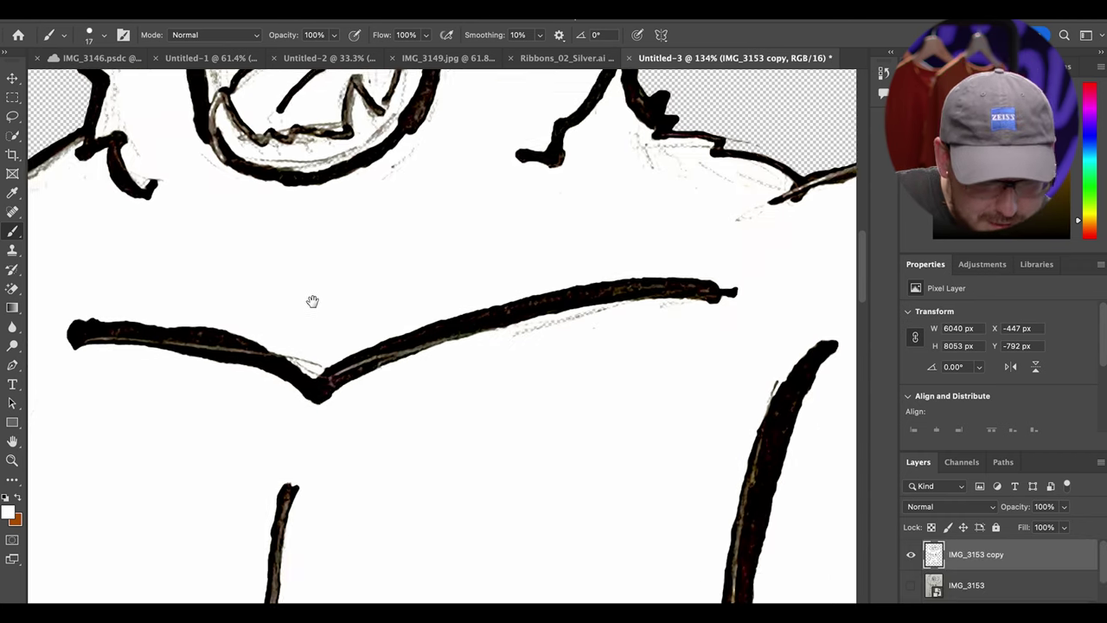
Move to the gorilla's face and set the brush to 46 px.
{"action": "mouse_move", "coordinate": [311, 299]}
{"action": "left_mouse_down"}
{"action": "mouse_move", "coordinate": [403, 465]}
{"action": "mouse_move", "coordinate": [383, 549]}
{"action": "mouse_move", "coordinate": [408, 519]}
{"action": "mouse_move", "coordinate": [445, 618]}
{"action": "left_mouse_up"}
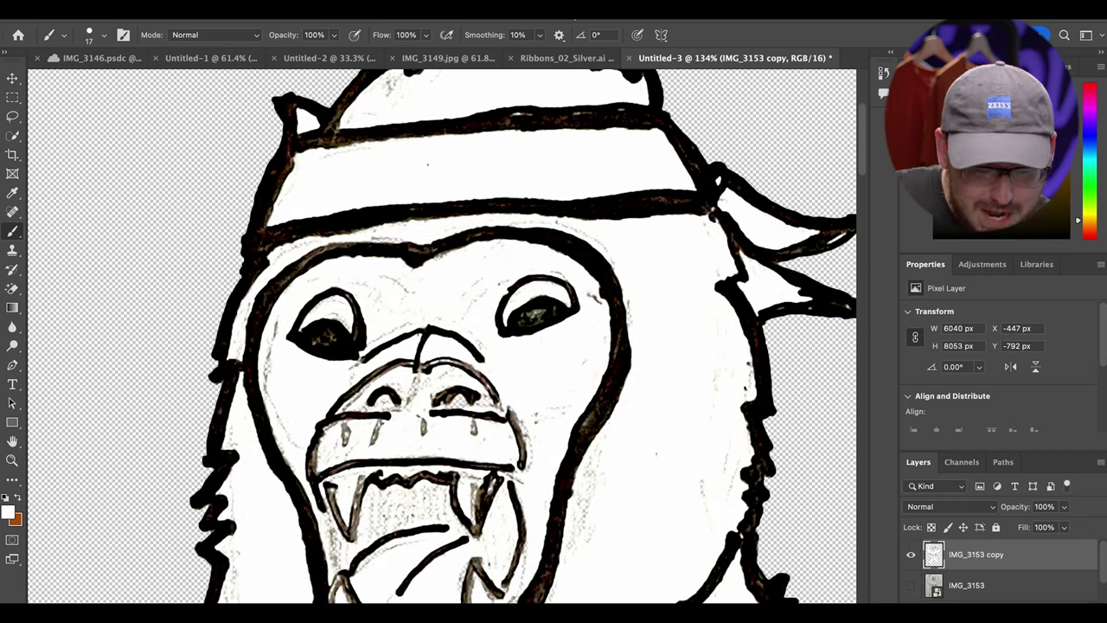
{"action": "right_click", "coordinate": [404, 299]}
{"action": "left_click_drag", "start_coordinate": [495, 335], "coordinate": [519, 332]}
{"action": "left_click", "coordinate": [385, 285]}
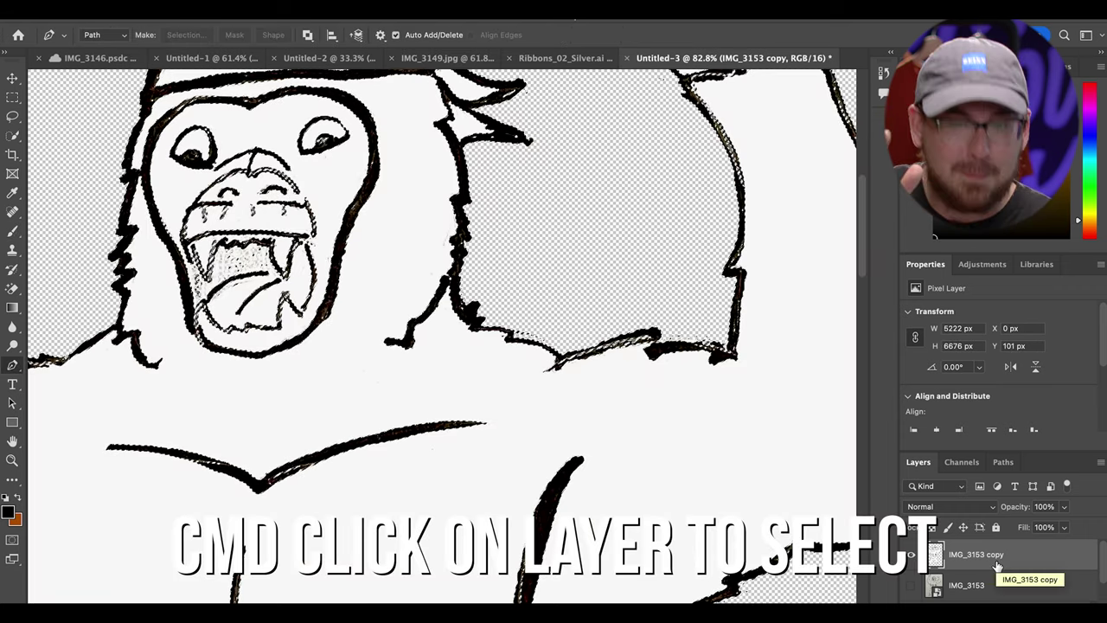
Copy the selection onto a new Layer 1 and hide the IMG_3153 copy layer.
{"action": "key", "text": "super+j"}
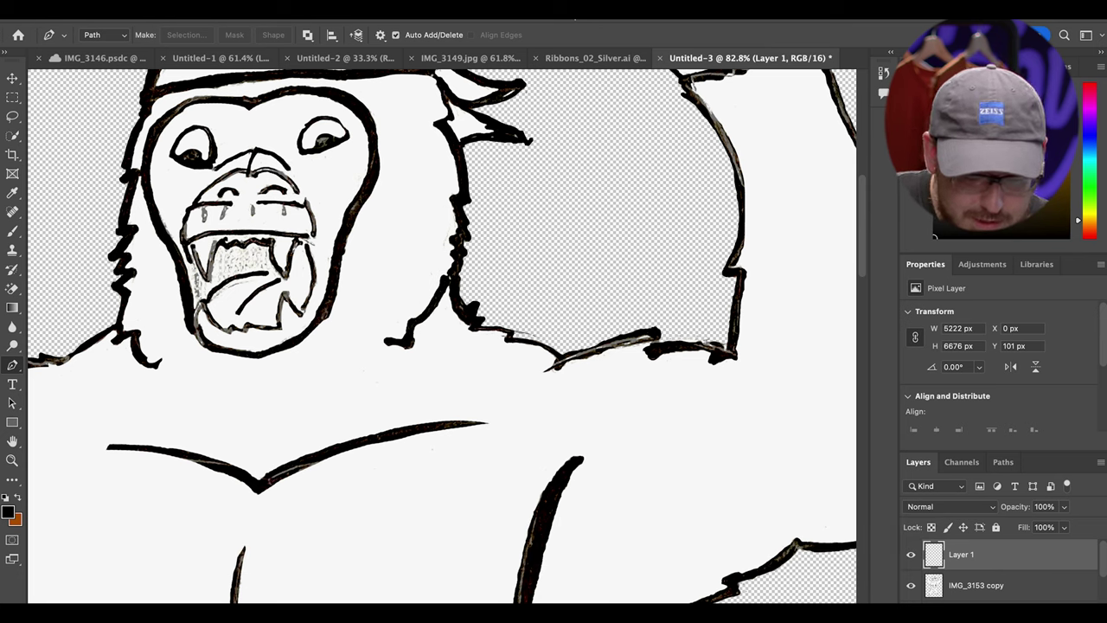
{"action": "left_click", "coordinate": [910, 587]}
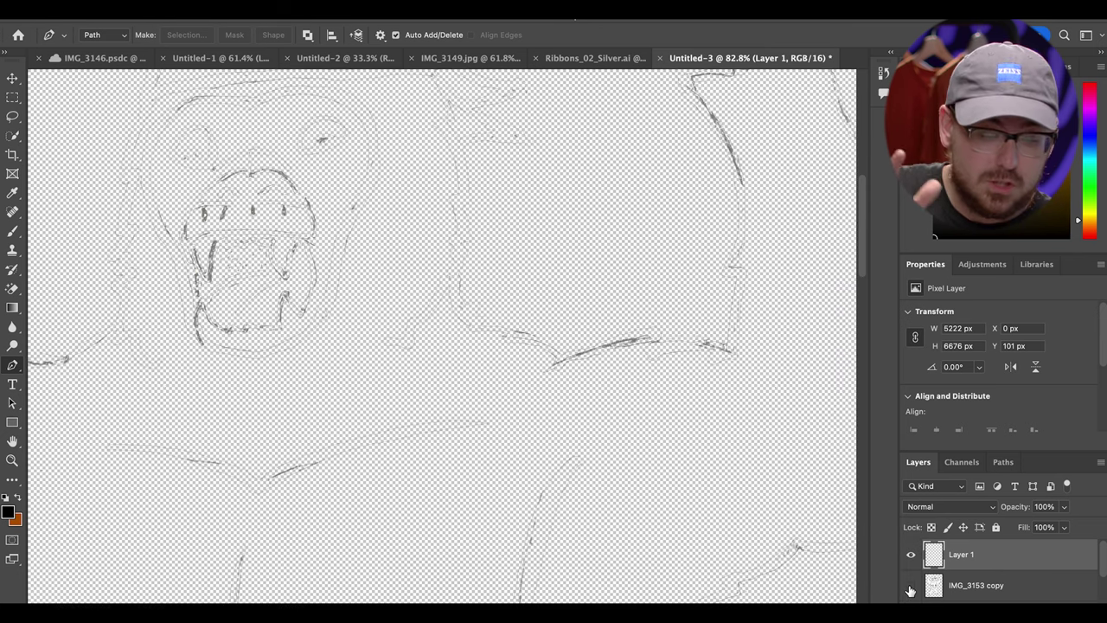
{"action": "scroll", "coordinate": [398, 293], "scroll_direction": "down", "scroll_amount": 10}
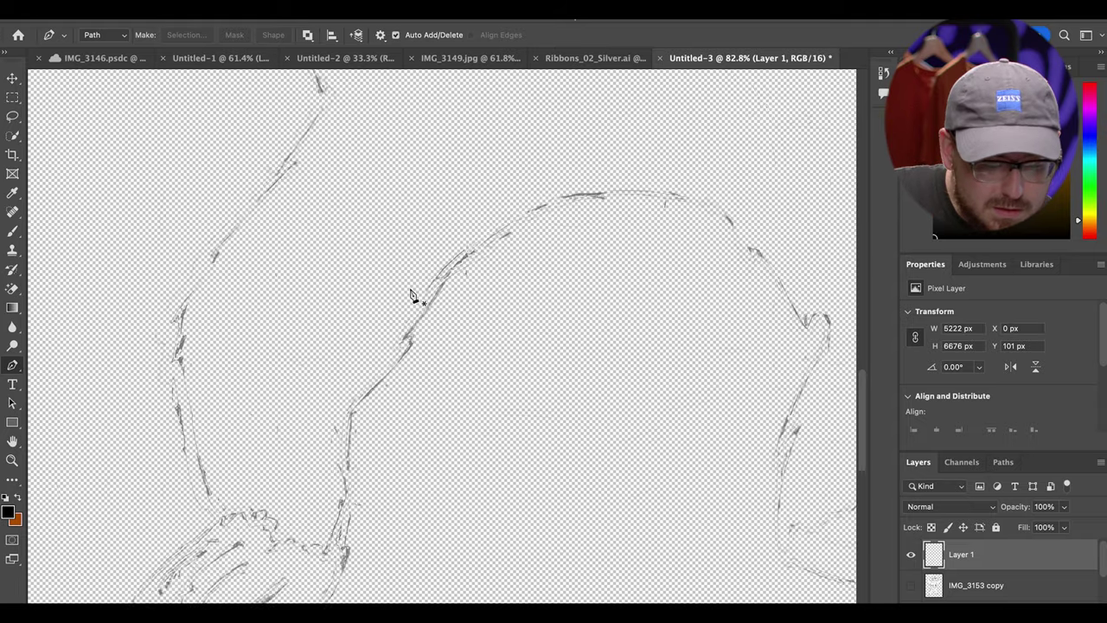
{"action": "scroll", "coordinate": [411, 294], "scroll_direction": "up", "scroll_amount": 10}
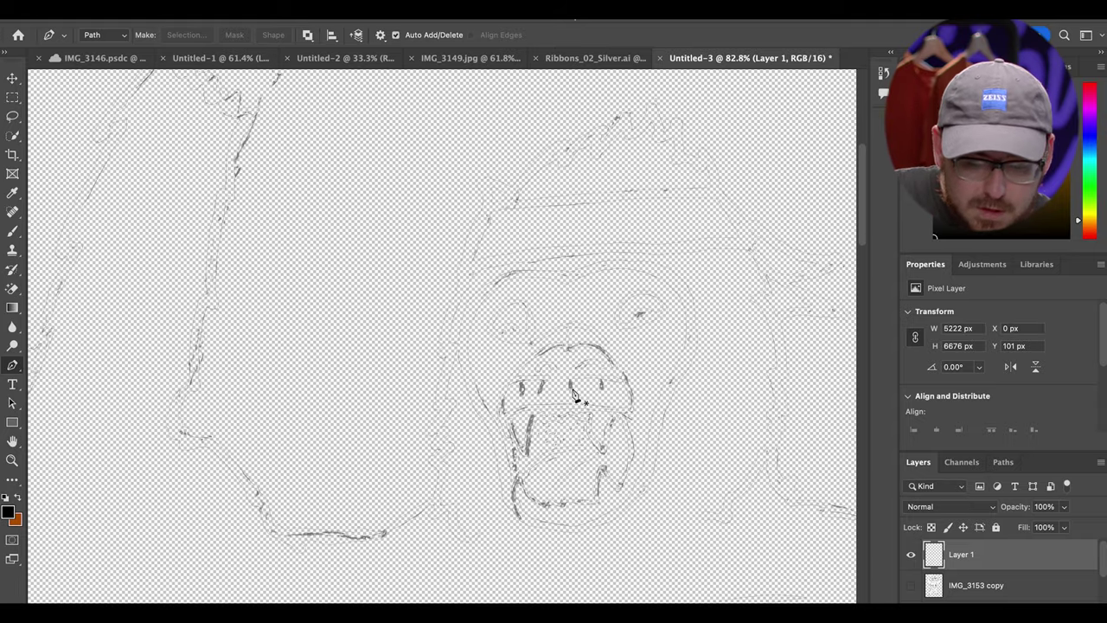
{"action": "left_click", "coordinate": [143, 8]}
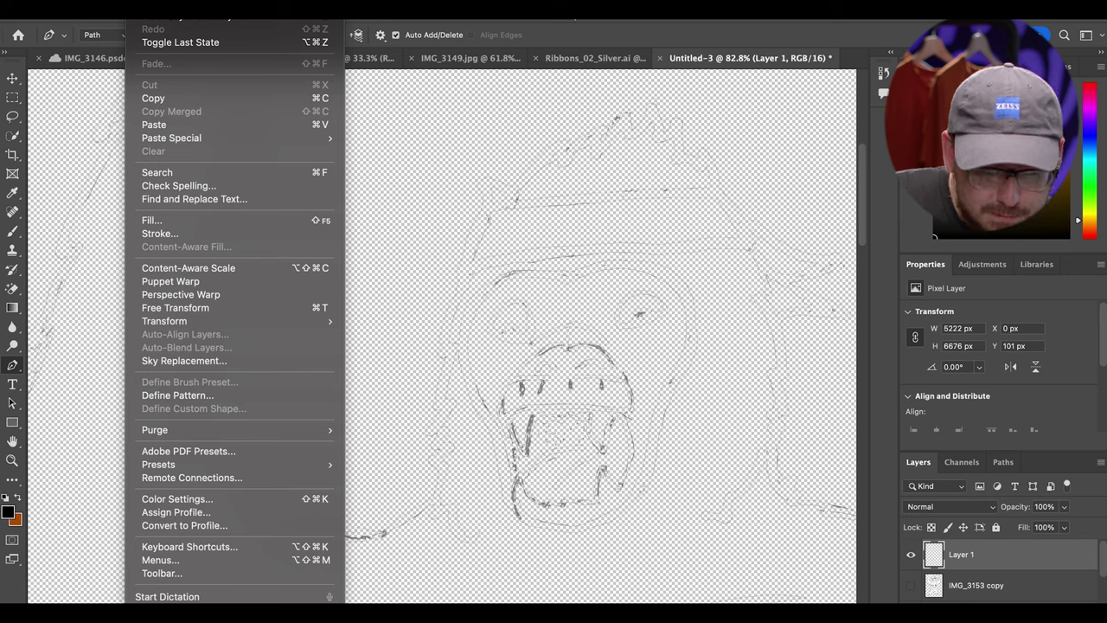
Apply Levels to Layer 1 with the black input raised to 51.
{"action": "mouse_move", "coordinate": [178, 8]}
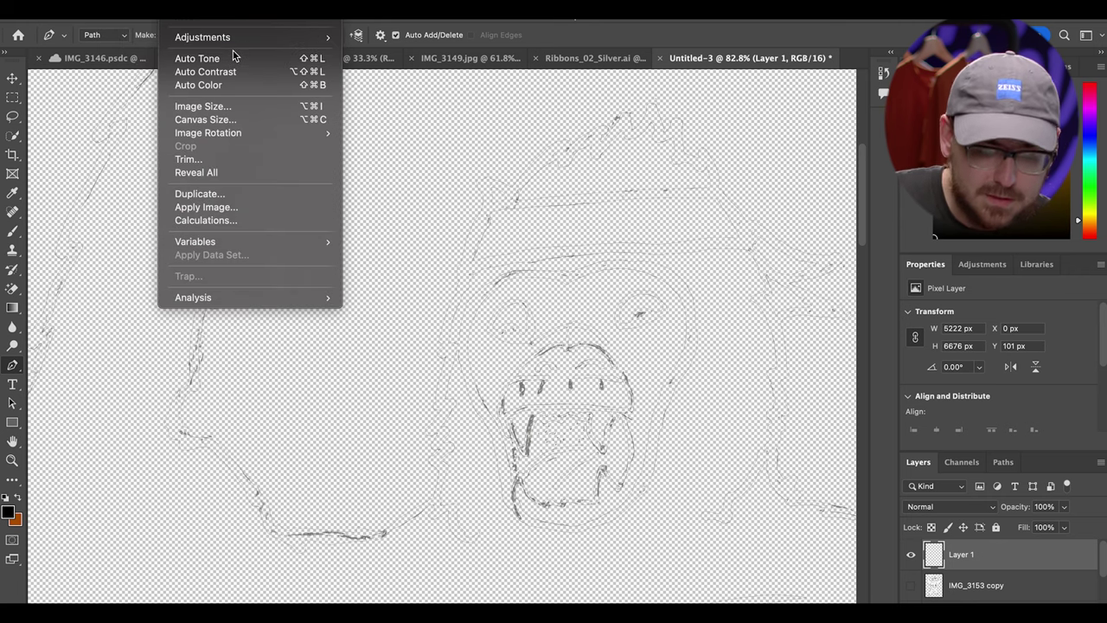
{"action": "left_click", "coordinate": [799, 262]}
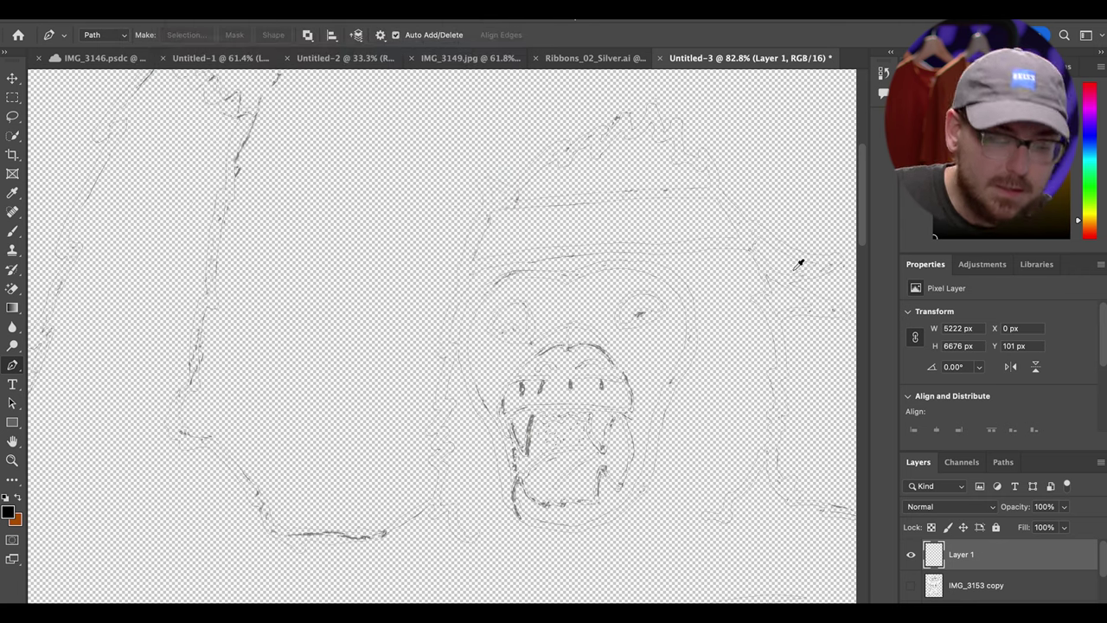
{"action": "left_click_drag", "start_coordinate": [728, 262], "coordinate": [850, 263]}
{"action": "key", "text": "Return"}
Set Layer 1 to Brightness −150 and Contrast 100, then show IMG_3153 copy again.
{"action": "left_click", "coordinate": [178, 9]}
{"action": "mouse_move", "coordinate": [247, 37]}
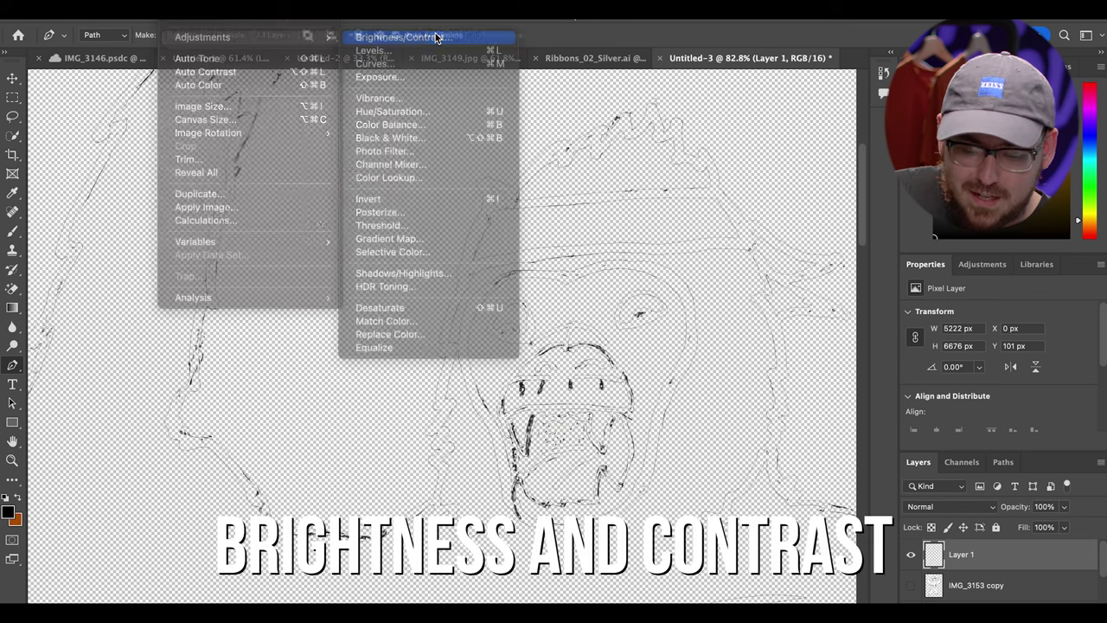
{"action": "left_click", "coordinate": [433, 38]}
{"action": "left_click_drag", "start_coordinate": [227, 147], "coordinate": [130, 134]}
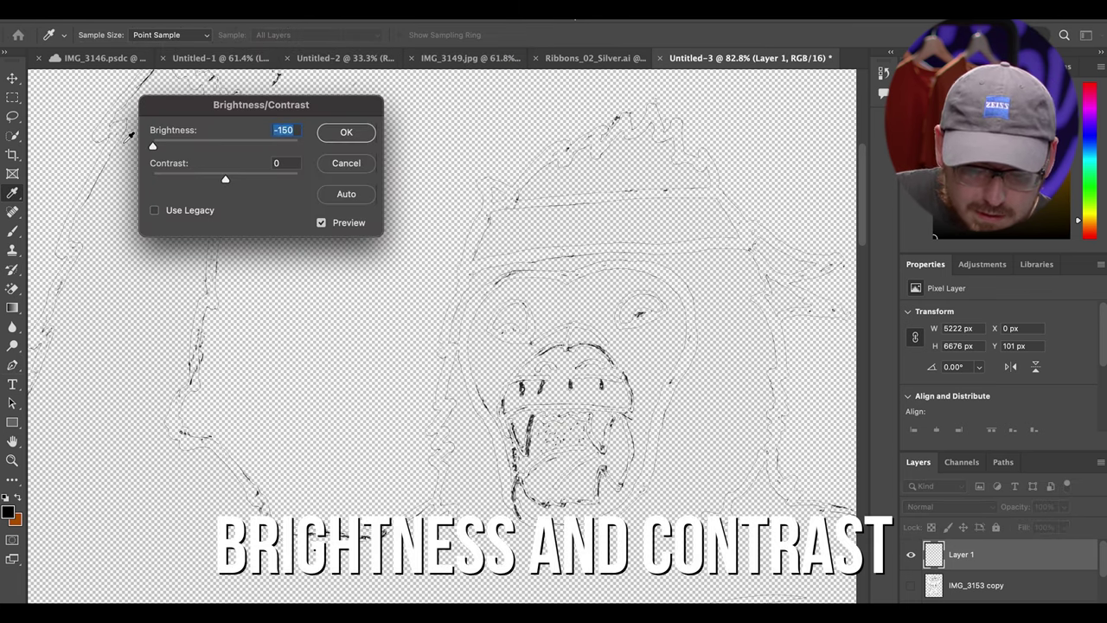
{"action": "left_click_drag", "start_coordinate": [243, 182], "coordinate": [399, 177]}
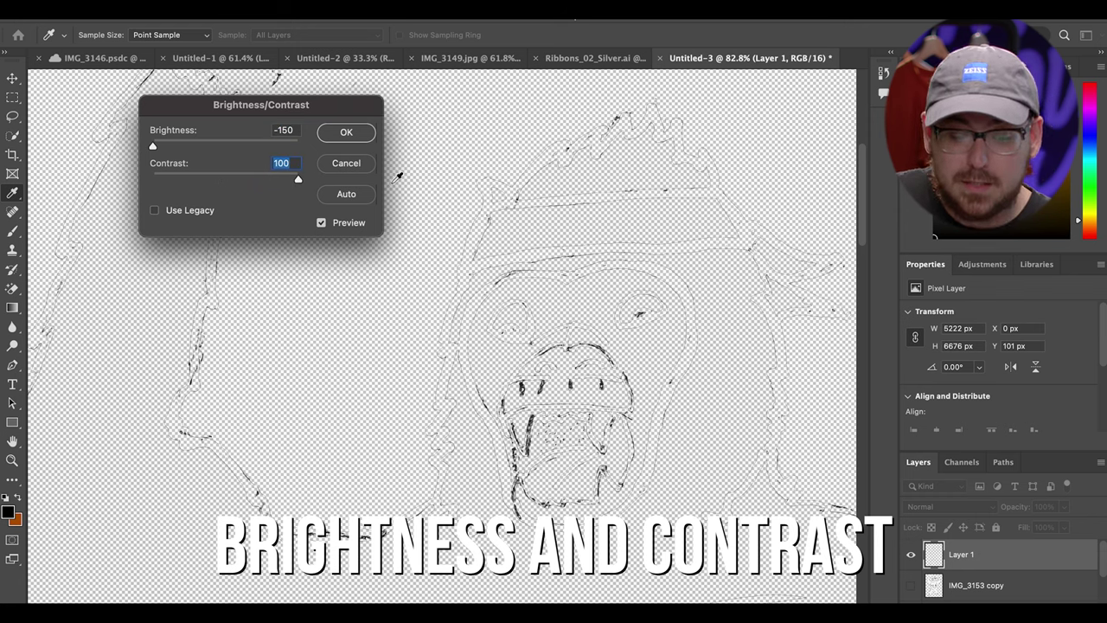
{"action": "left_click", "coordinate": [338, 137]}
{"action": "key", "text": "p"}
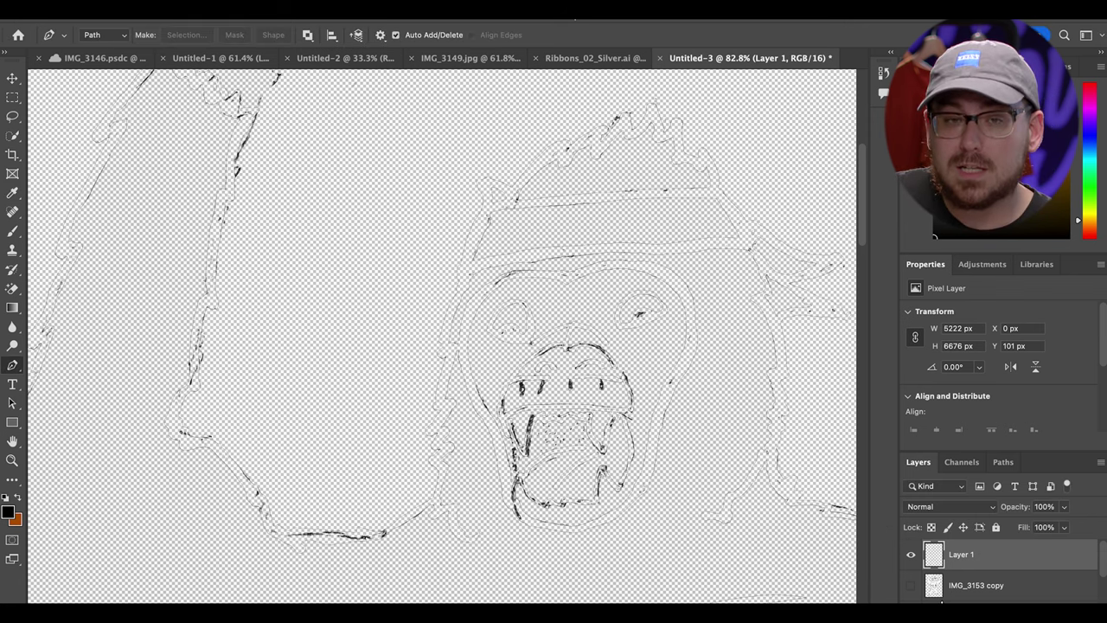
{"action": "left_click", "coordinate": [910, 586]}
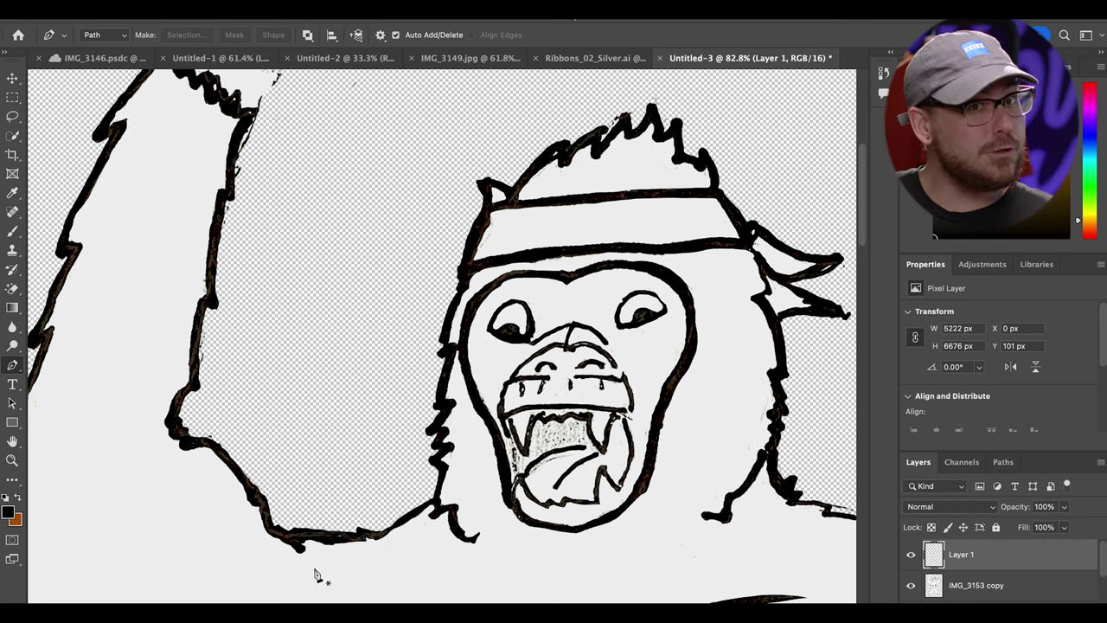
Zoom onto the chin, select IMG_3153 copy's line pixels, and copy them onto a new layer.
{"action": "left_click", "coordinate": [12, 460]}
{"action": "left_click_drag", "start_coordinate": [347, 549], "coordinate": [404, 548]}
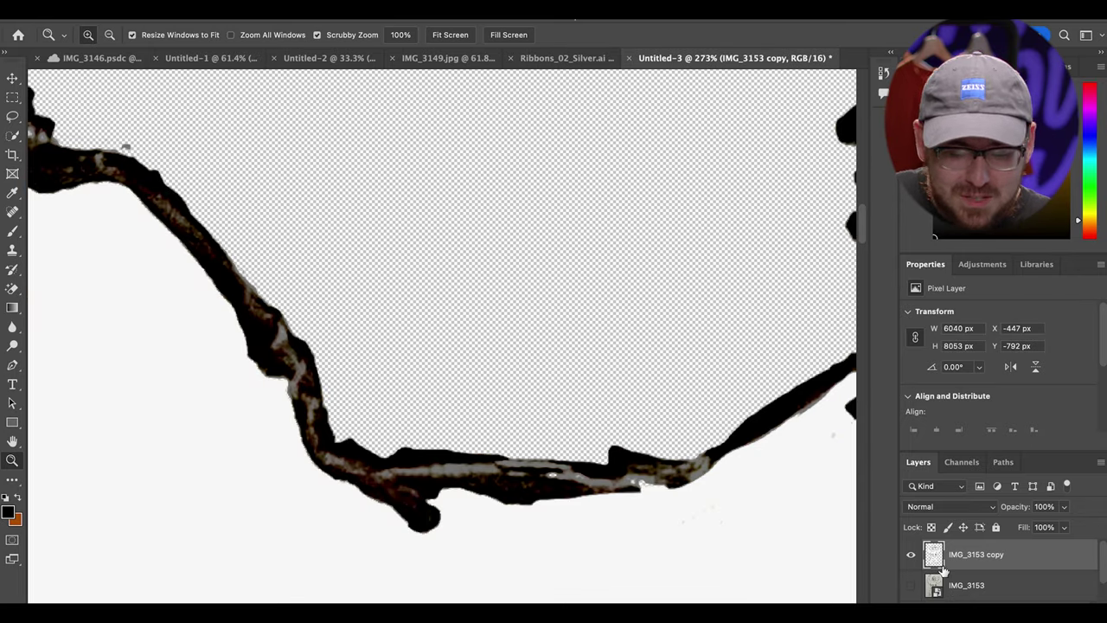
{"action": "left_click", "coordinate": [934, 556], "text": "super"}
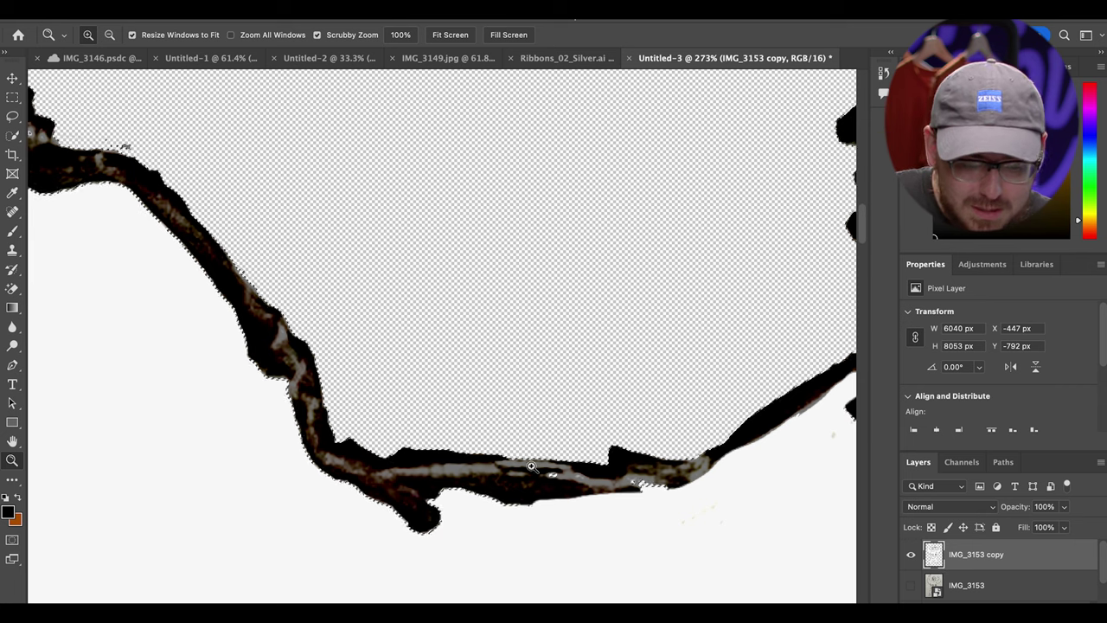
{"action": "mouse_move", "coordinate": [464, 386]}
{"action": "left_mouse_down"}
{"action": "mouse_move", "coordinate": [430, 391]}
{"action": "mouse_move", "coordinate": [494, 390]}
{"action": "mouse_move", "coordinate": [466, 515]}
{"action": "mouse_move", "coordinate": [439, 434]}
{"action": "left_mouse_up"}
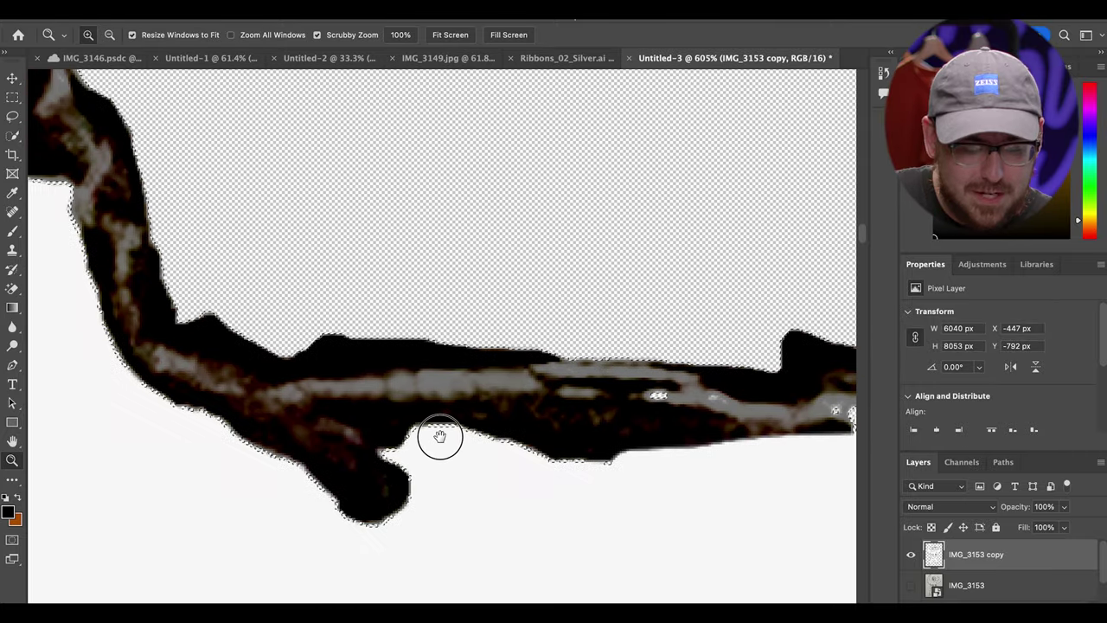
{"action": "key", "text": "super+alt+shift+e"}
{"action": "left_click", "coordinate": [177, 8]}
{"action": "mouse_move", "coordinate": [208, 38]}
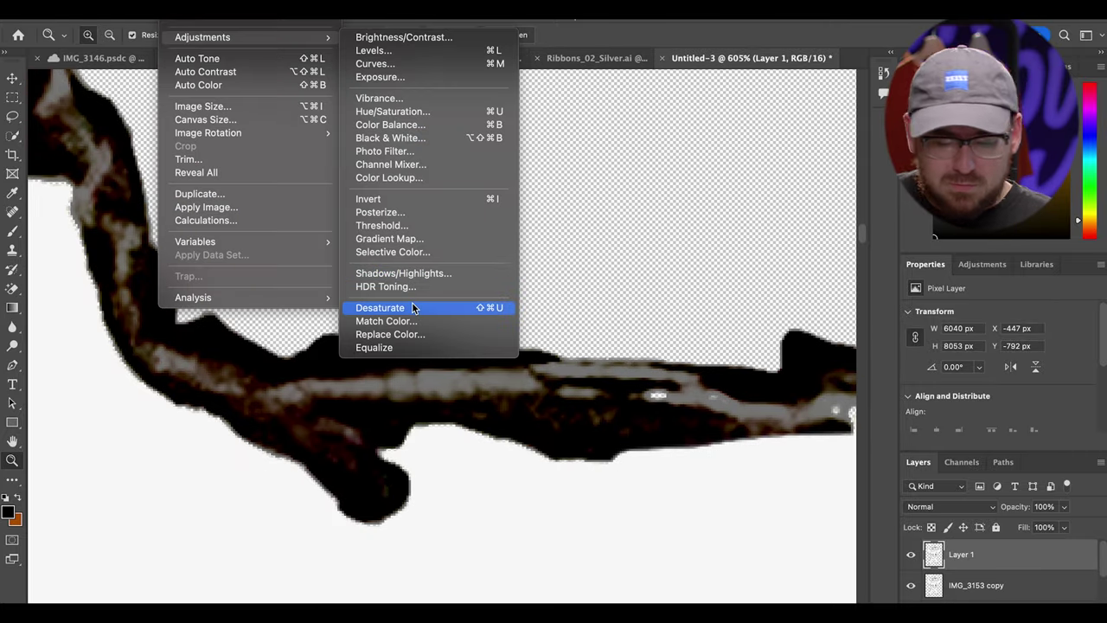
Quick-select the gorilla's inner mouth, deselect it, and switch to the Brush tool.
{"action": "key", "text": "Escape"}
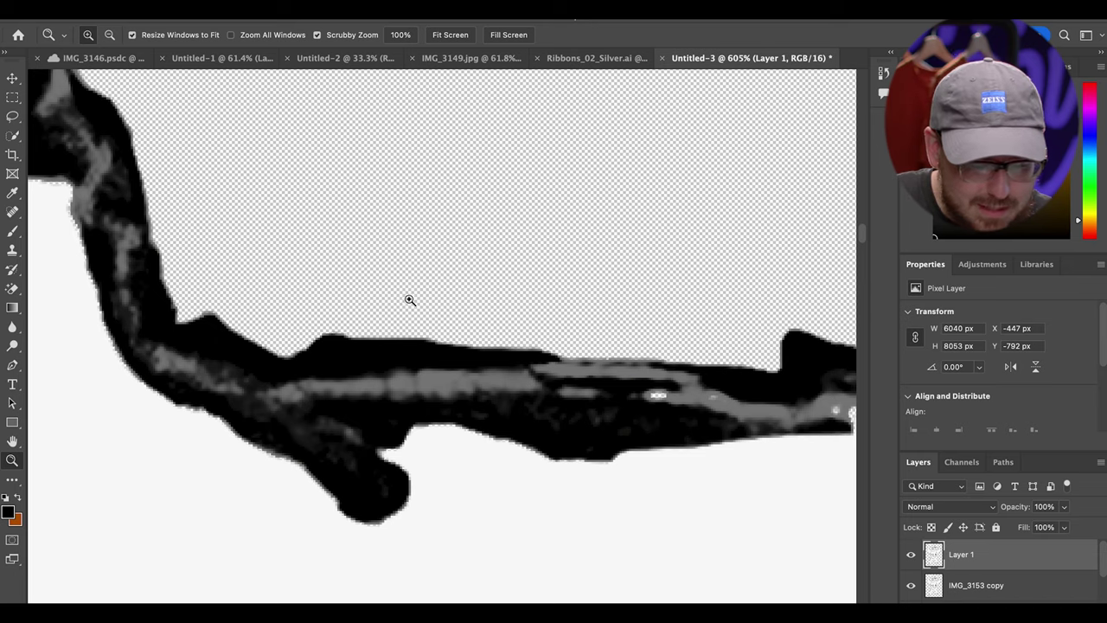
{"action": "left_click_drag", "start_coordinate": [657, 395], "coordinate": [625, 353]}
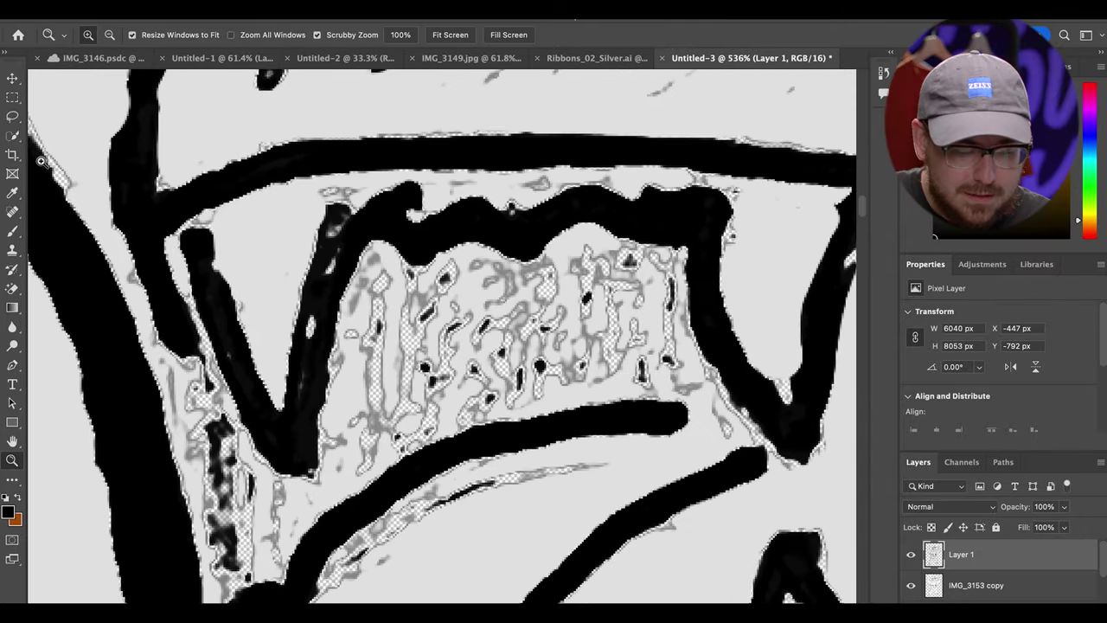
{"action": "left_click", "coordinate": [14, 136]}
{"action": "left_click", "coordinate": [510, 208], "text": "alt"}
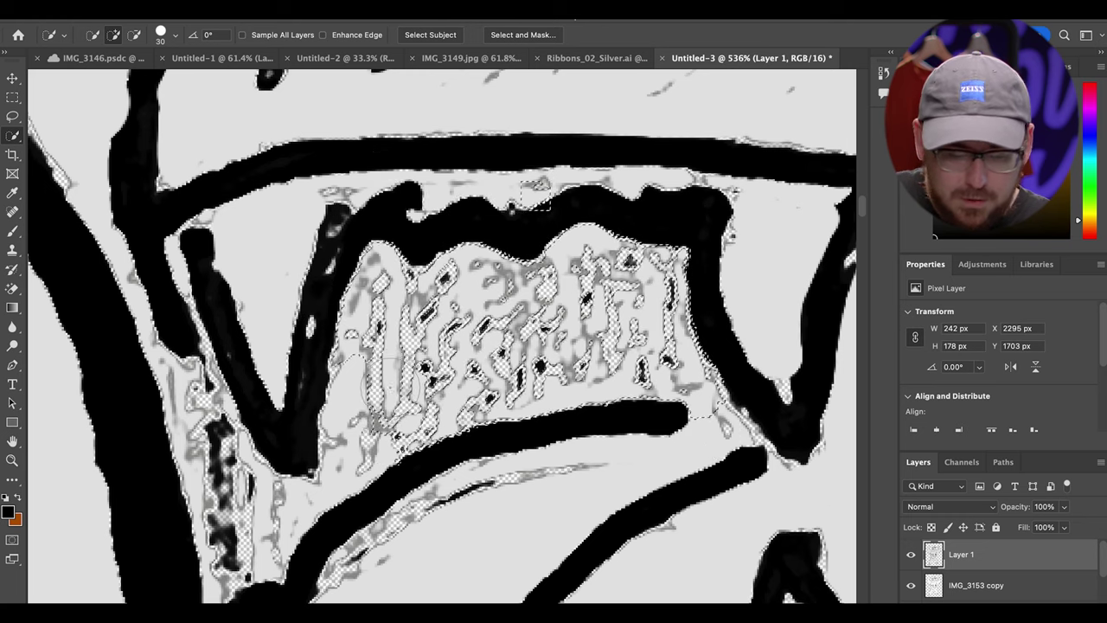
{"action": "key", "text": "ctrl+d"}
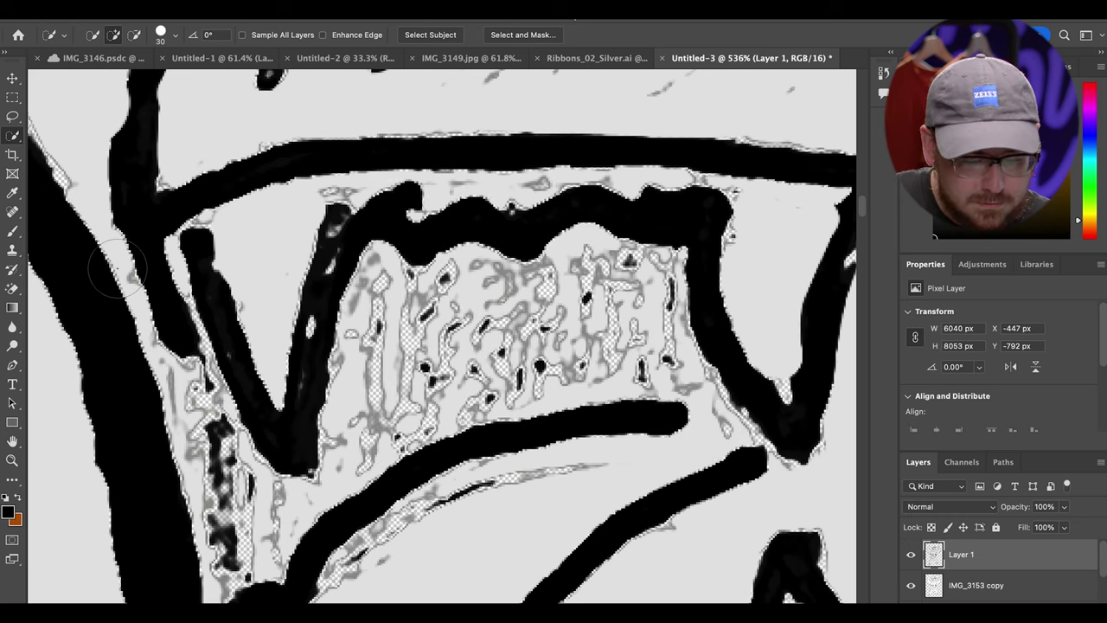
{"action": "left_click", "coordinate": [13, 233]}
Set the foreground to white and brush over the speckled mouth interior until solid white.
{"action": "left_click", "coordinate": [7, 514]}
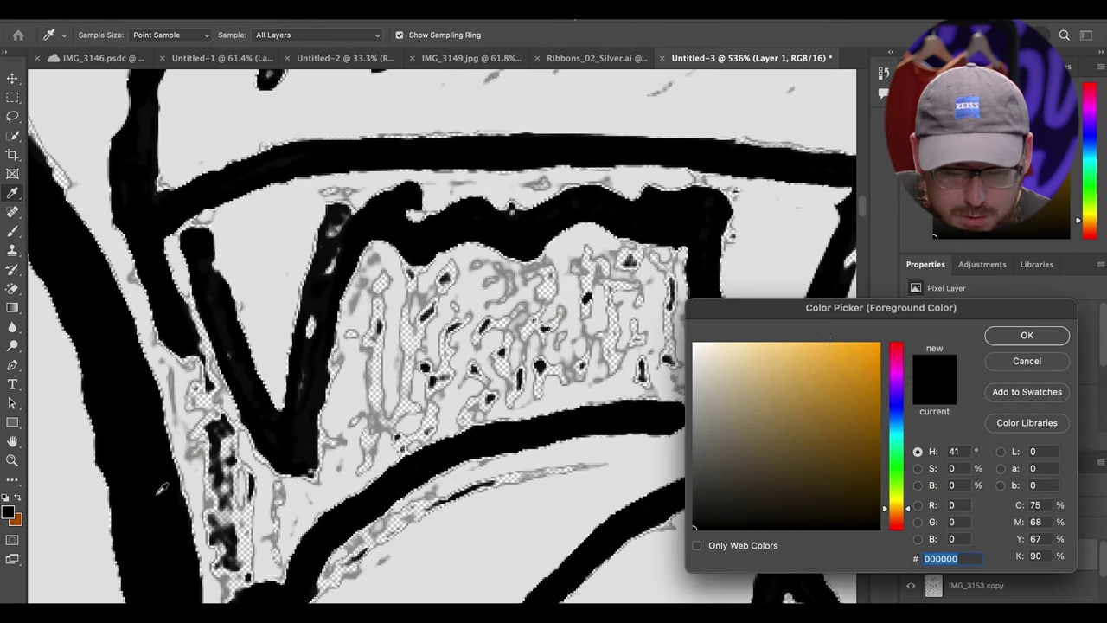
{"action": "left_click", "coordinate": [1029, 337]}
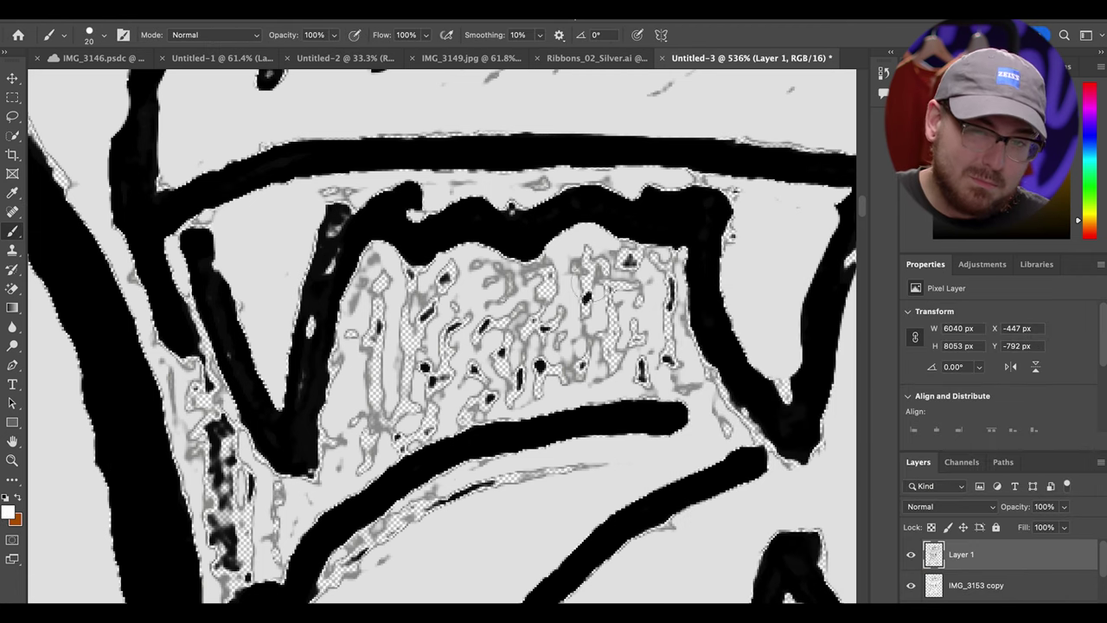
{"action": "left_click_drag", "start_coordinate": [510, 304], "coordinate": [547, 286]}
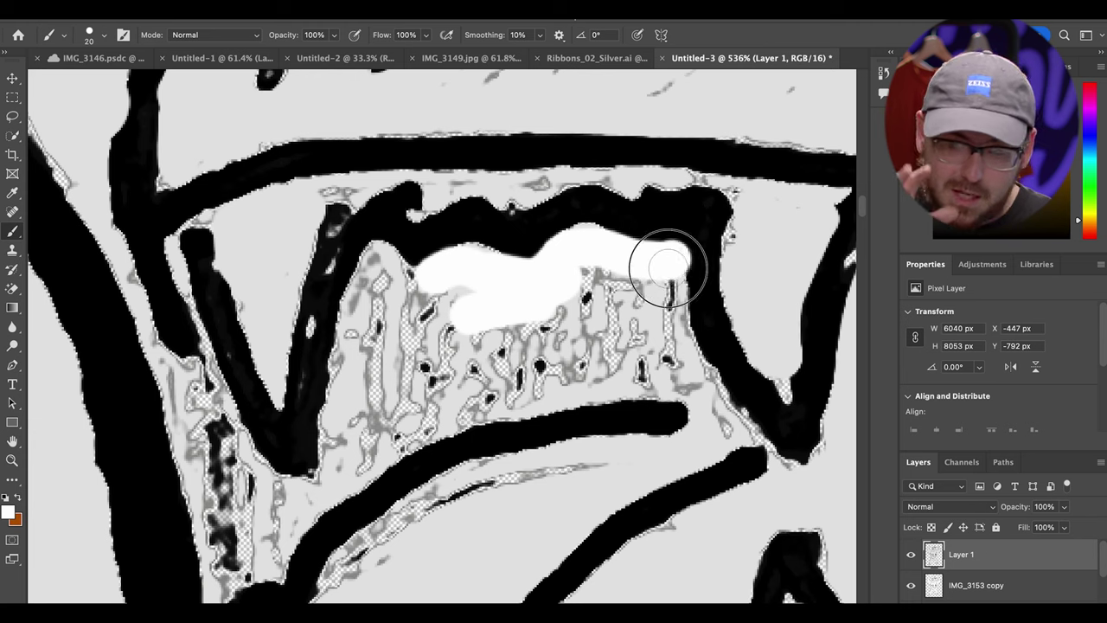
{"action": "mouse_move", "coordinate": [653, 350]}
{"action": "left_mouse_down"}
{"action": "mouse_move", "coordinate": [622, 283]}
{"action": "mouse_move", "coordinate": [575, 272]}
{"action": "left_mouse_up"}
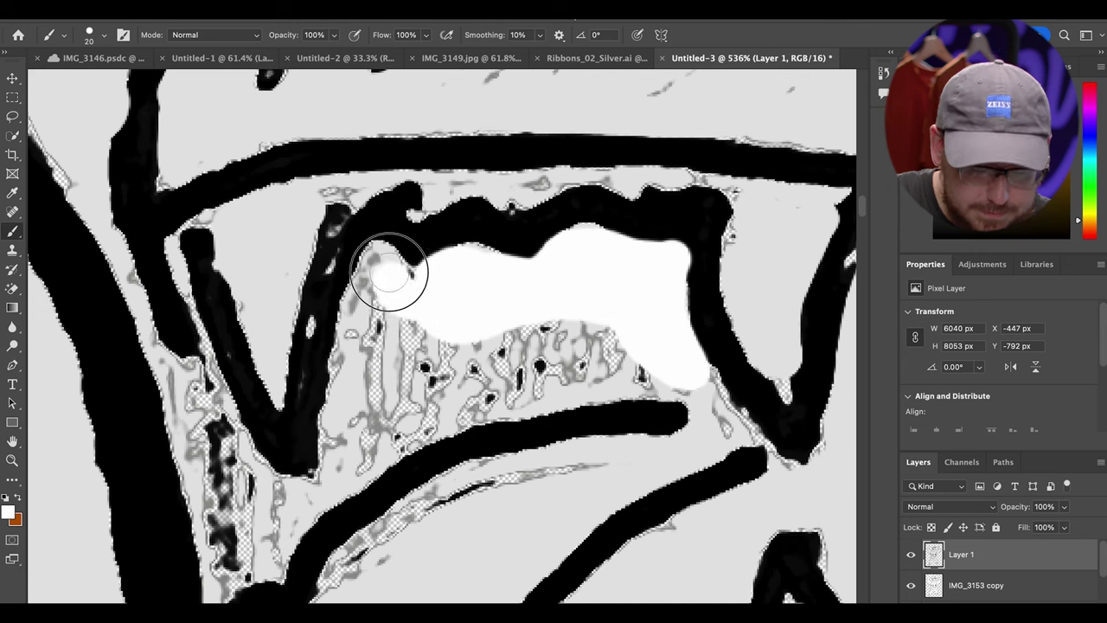
{"action": "mouse_move", "coordinate": [372, 279]}
{"action": "left_mouse_down"}
{"action": "mouse_move", "coordinate": [354, 327]}
{"action": "mouse_move", "coordinate": [396, 320]}
{"action": "left_mouse_up"}
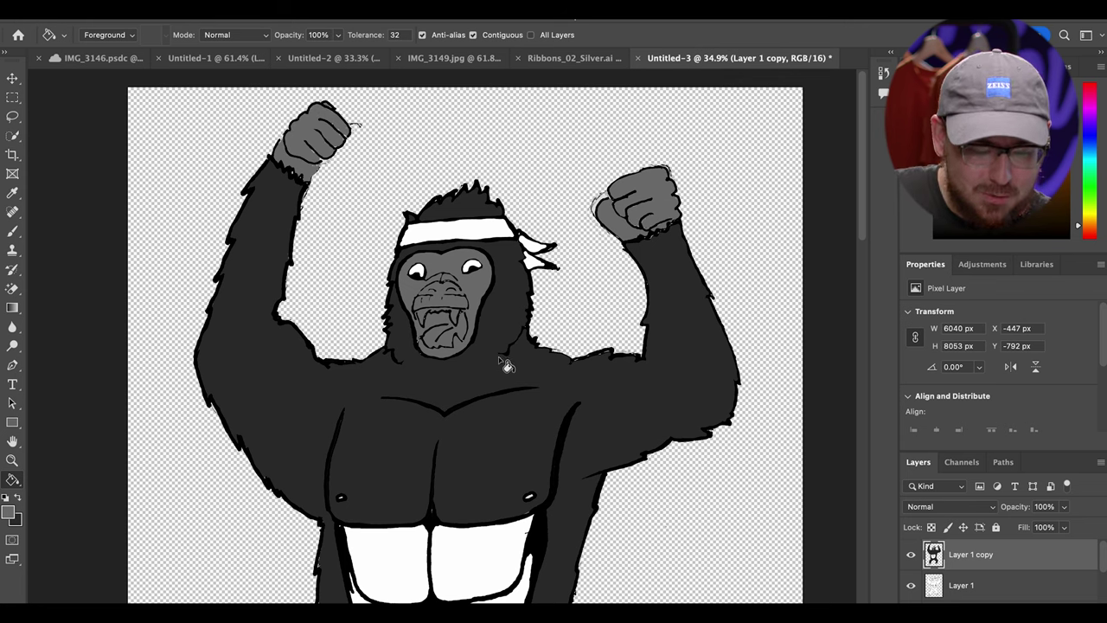
Set the foreground colour to red and switch to the Paint Bucket for the headband.
{"action": "key", "text": "XF86MonBrightnessUp"}
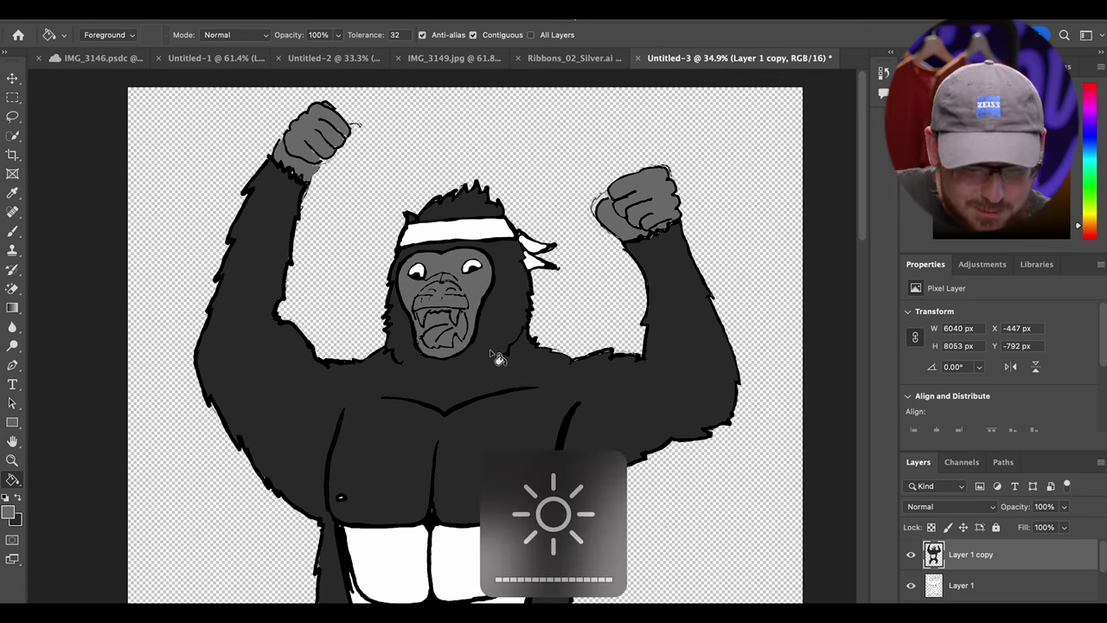
{"action": "left_click", "coordinate": [8, 513]}
{"action": "left_click", "coordinate": [892, 340]}
{"action": "left_click", "coordinate": [1026, 336]}
{"action": "key", "text": "g"}
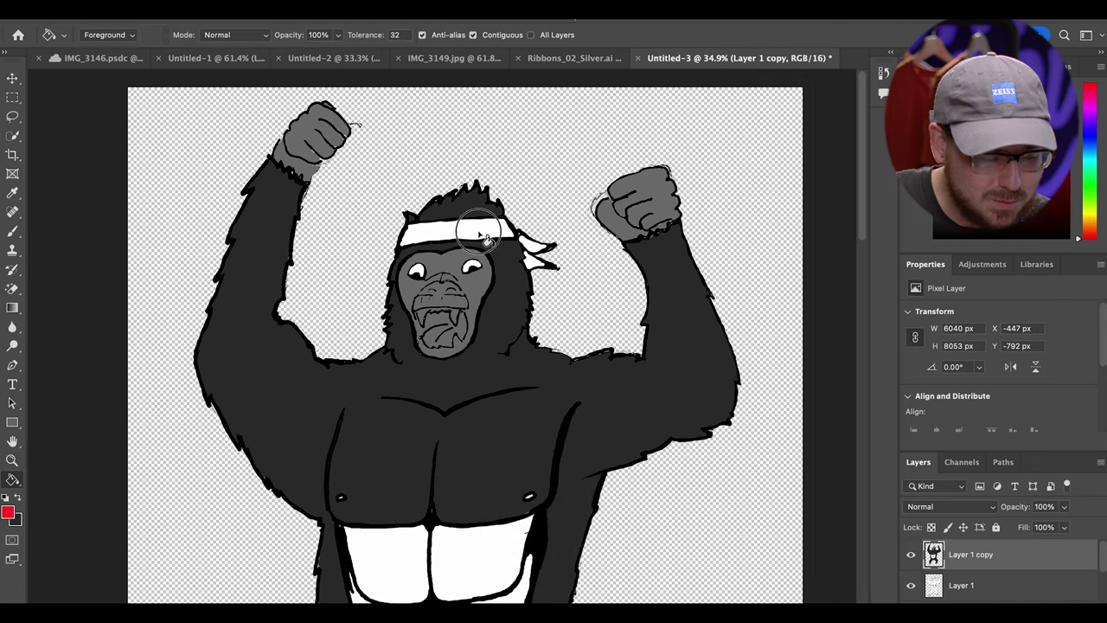
{"action": "scroll", "coordinate": [480, 335], "scroll_direction": "down", "scroll_amount": 5}
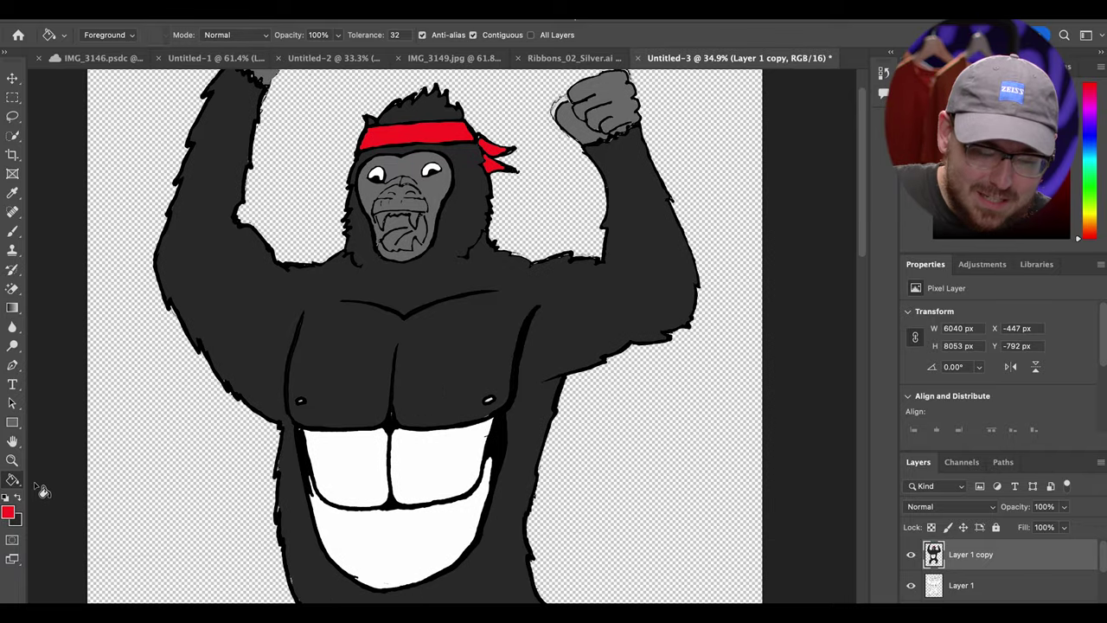
Bucket-fill the white belly and three abs sections with grey 7b7b7b.
{"action": "left_click", "coordinate": [16, 498]}
{"action": "left_click", "coordinate": [9, 509]}
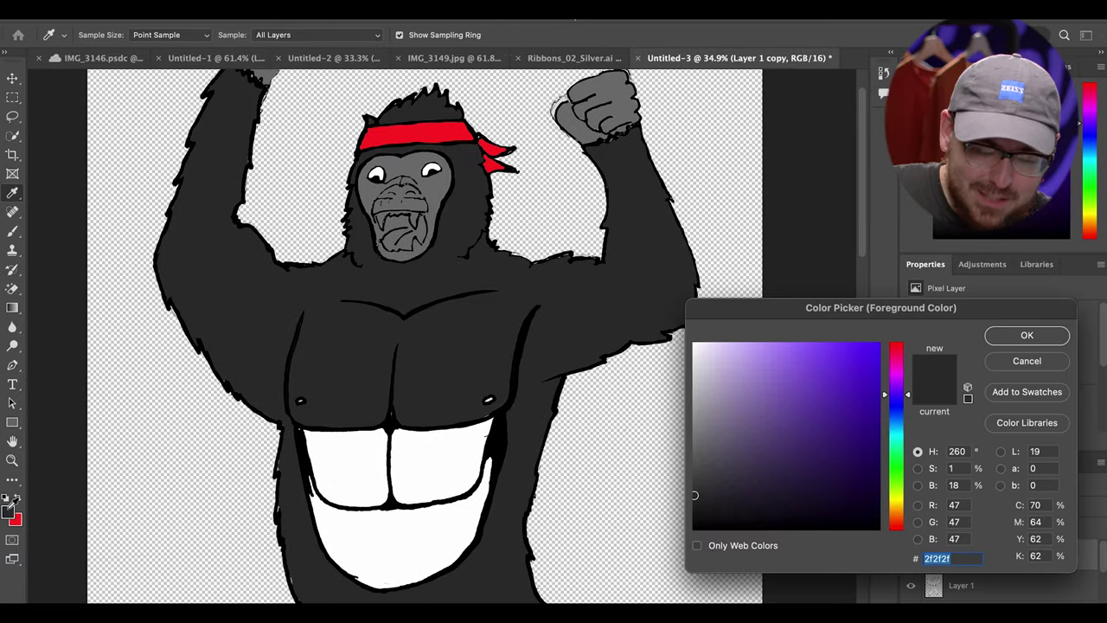
{"action": "left_click", "coordinate": [1003, 341]}
{"action": "key", "text": "g"}
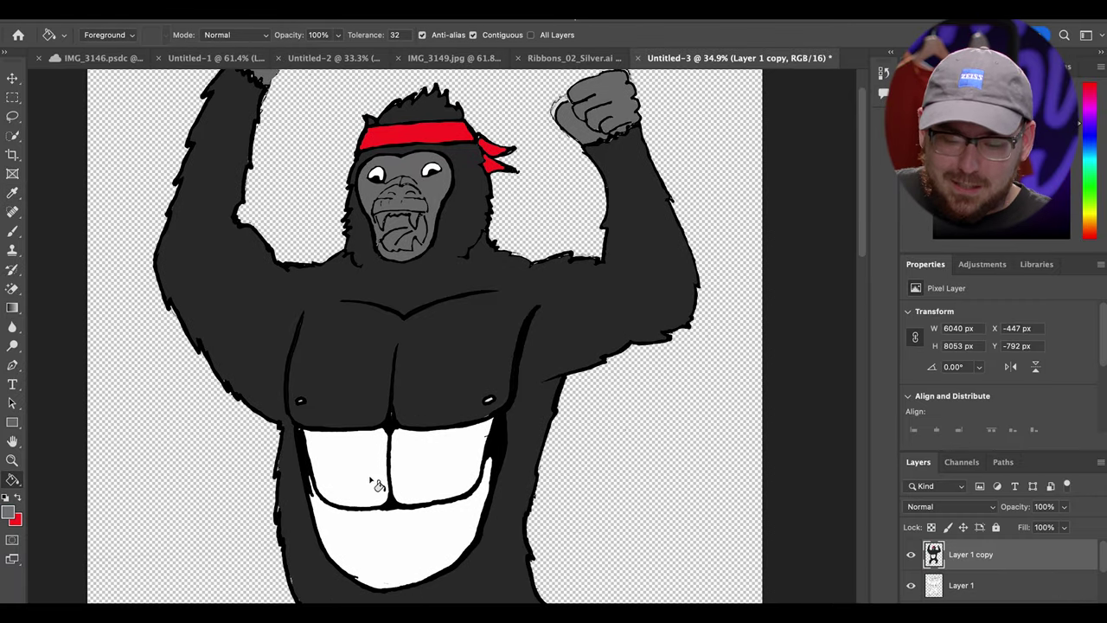
{"action": "left_click", "coordinate": [345, 463]}
{"action": "left_click", "coordinate": [441, 458]}
{"action": "left_click", "coordinate": [398, 545]}
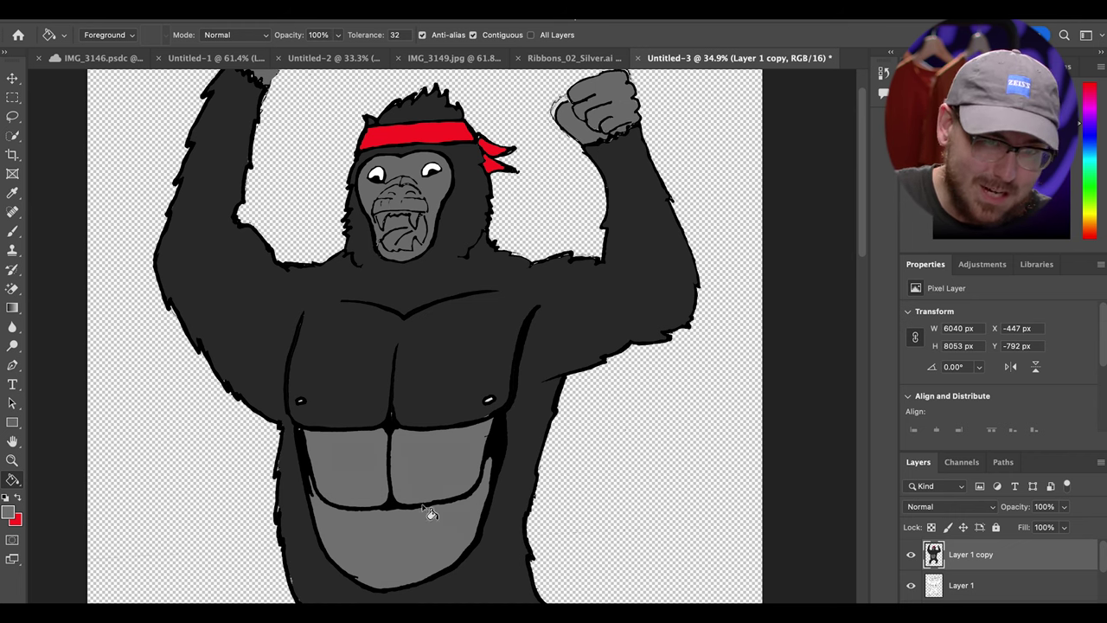
{"action": "mouse_move", "coordinate": [431, 514]}
{"action": "left_mouse_down"}
{"action": "mouse_move", "coordinate": [388, 361]}
{"action": "mouse_move", "coordinate": [407, 513]}
{"action": "mouse_move", "coordinate": [416, 417]}
{"action": "mouse_move", "coordinate": [433, 430]}
{"action": "left_mouse_up"}
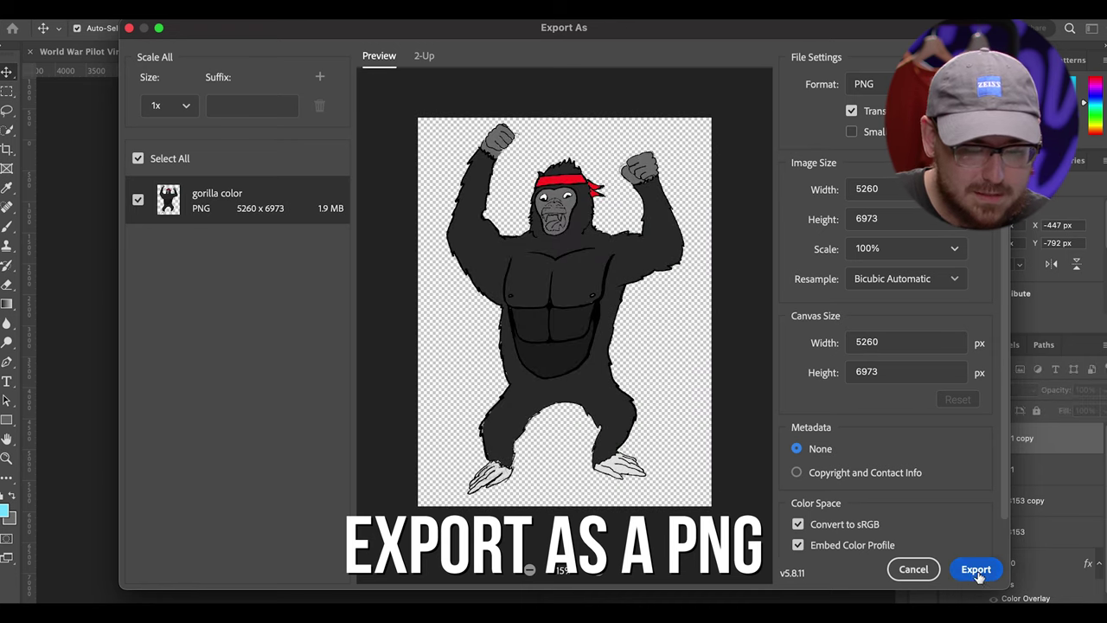
Export the transparent gorilla layer as the PNG 'gorilla color'.
{"action": "key", "text": "Return"}
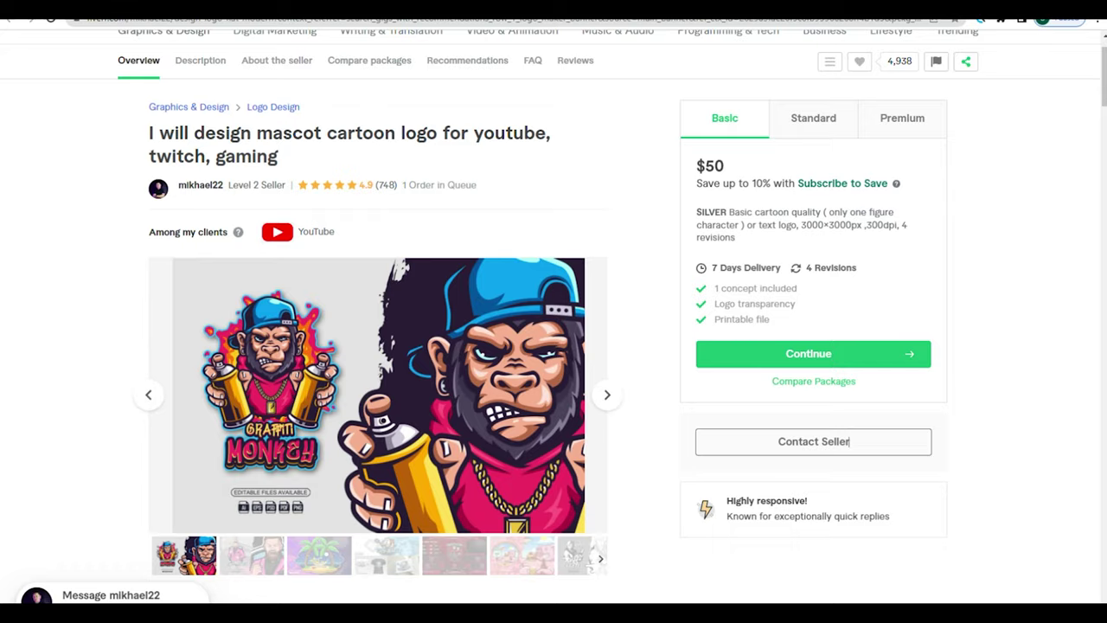
Flip through the first gig's sample gallery and check its Premium package.
{"action": "scroll", "coordinate": [617, 332], "scroll_direction": "down", "scroll_amount": 1}
{"action": "left_click", "coordinate": [607, 330]}
{"action": "scroll", "coordinate": [614, 363], "scroll_direction": "up", "scroll_amount": 1}
{"action": "left_click", "coordinate": [613, 398]}
{"action": "left_click", "coordinate": [613, 398]}
{"action": "left_click", "coordinate": [896, 128]}
Browse the next gig's samples and compare its Standard and Basic packages.
{"action": "scroll", "coordinate": [613, 306], "scroll_direction": "down", "scroll_amount": 10}
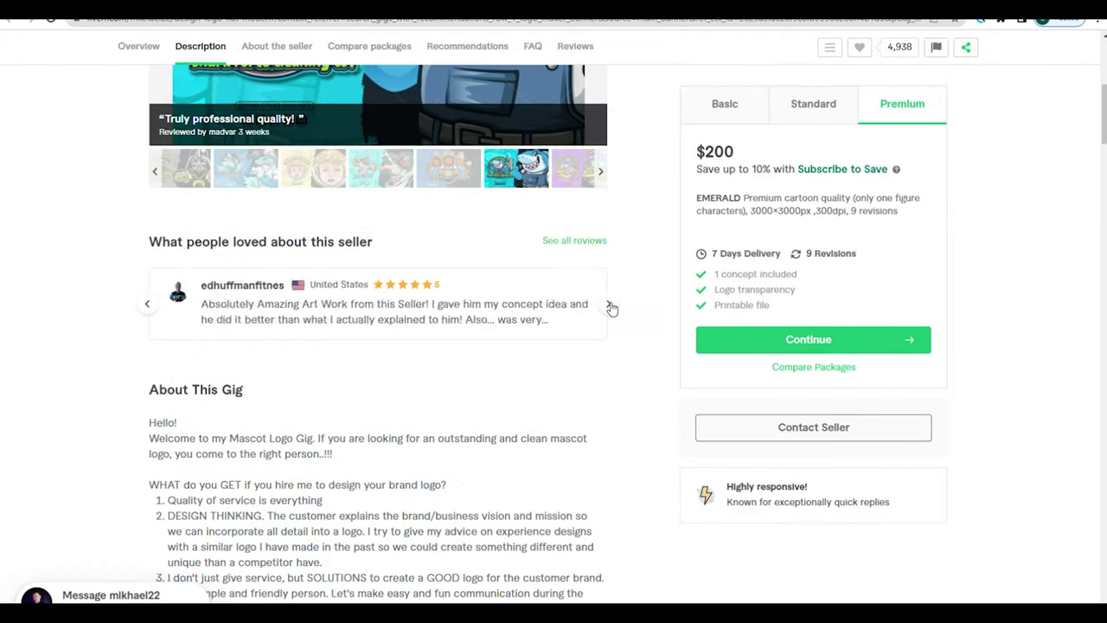
{"action": "scroll", "coordinate": [626, 387], "scroll_direction": "down", "scroll_amount": 5}
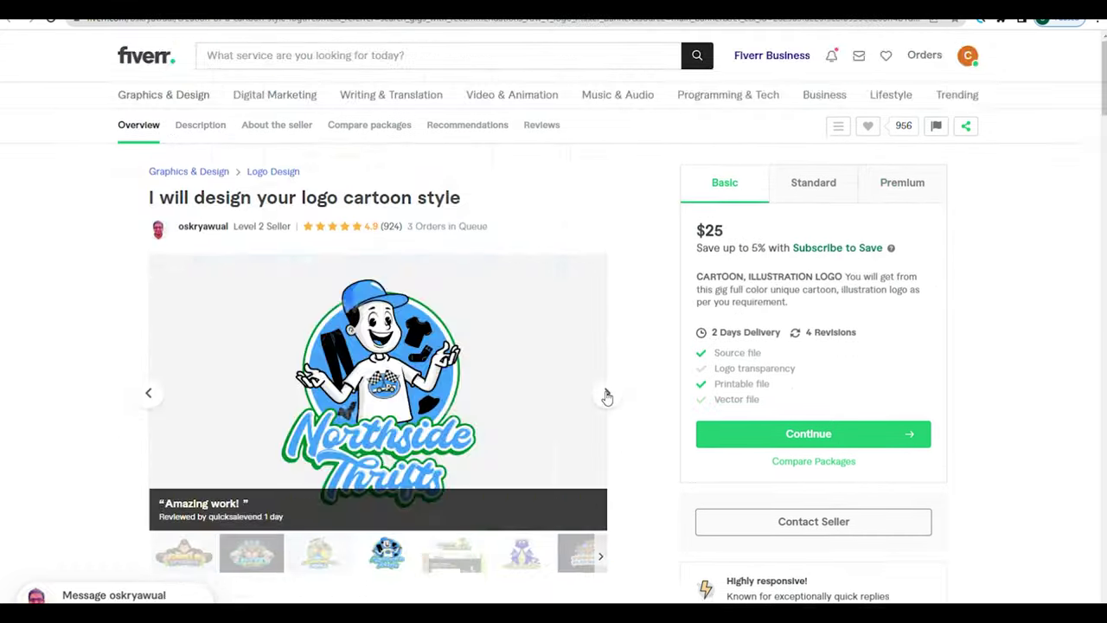
{"action": "left_click", "coordinate": [606, 392]}
{"action": "left_click", "coordinate": [606, 392]}
{"action": "left_click", "coordinate": [813, 183]}
{"action": "left_click", "coordinate": [733, 184]}
View another gig's sample images and its Premium package pricing.
{"action": "scroll", "coordinate": [593, 435], "scroll_direction": "down", "scroll_amount": 15}
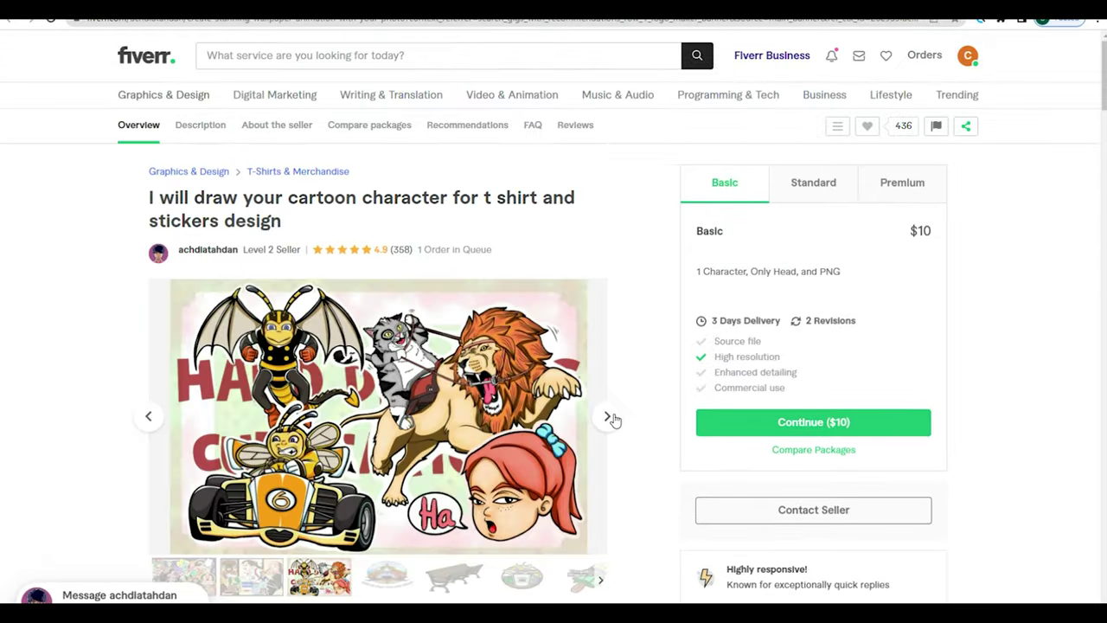
{"action": "left_click", "coordinate": [609, 417]}
{"action": "left_click", "coordinate": [607, 417]}
{"action": "left_click", "coordinate": [902, 182]}
{"action": "scroll", "coordinate": [518, 437], "scroll_direction": "down", "scroll_amount": 15}
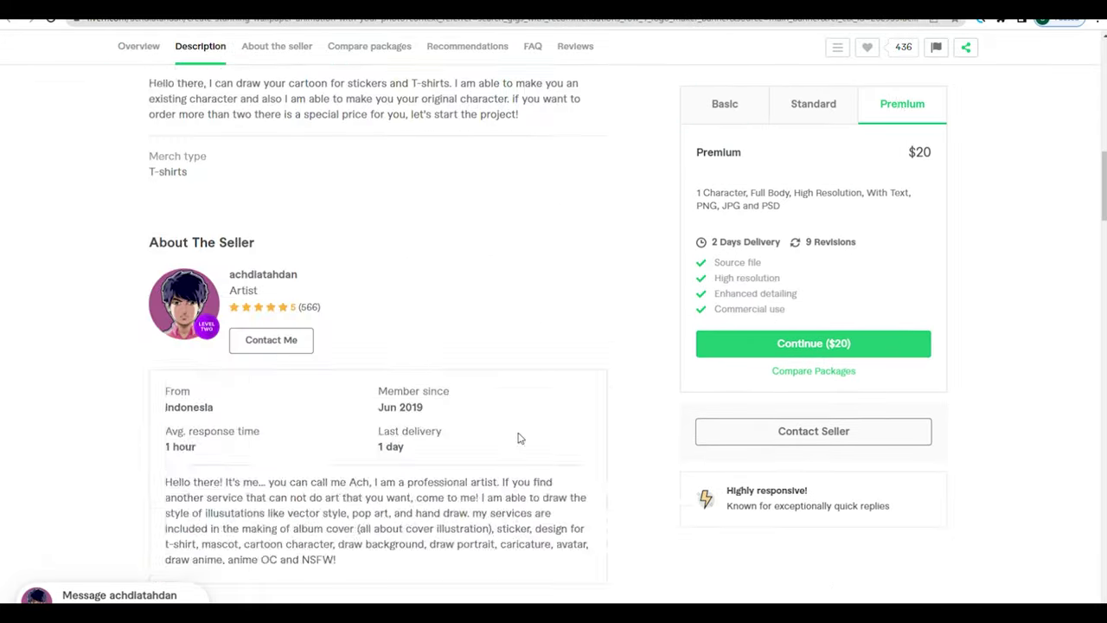
{"action": "scroll", "coordinate": [519, 436], "scroll_direction": "down", "scroll_amount": 2}
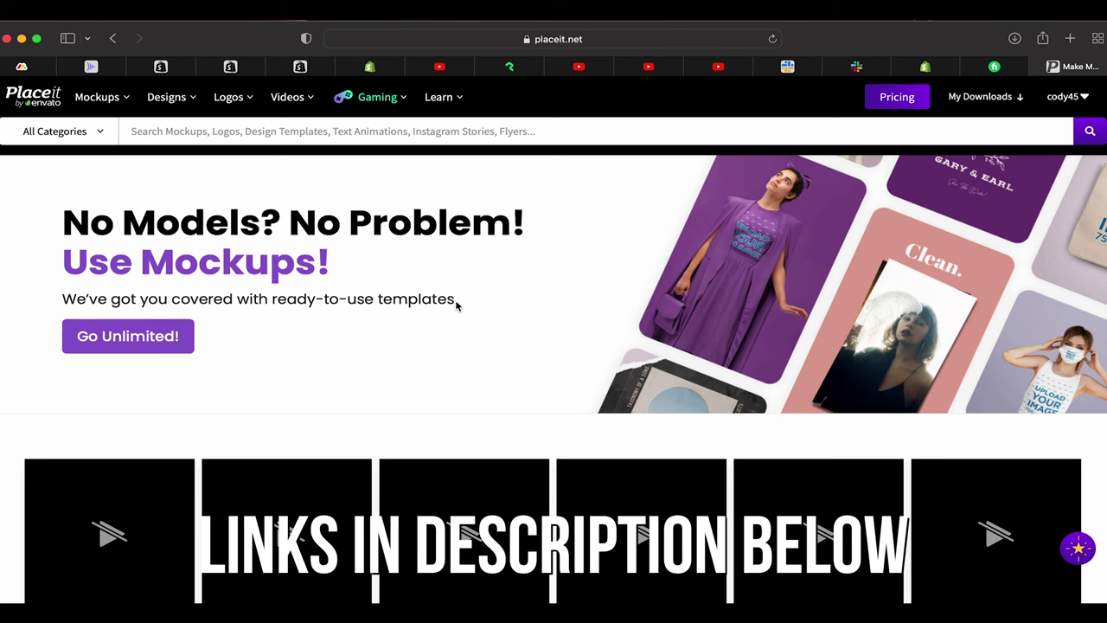
Scale the gorilla badge to 65% and move it up onto the upper chest.
{"action": "scroll", "coordinate": [457, 304], "scroll_direction": "down", "scroll_amount": 8}
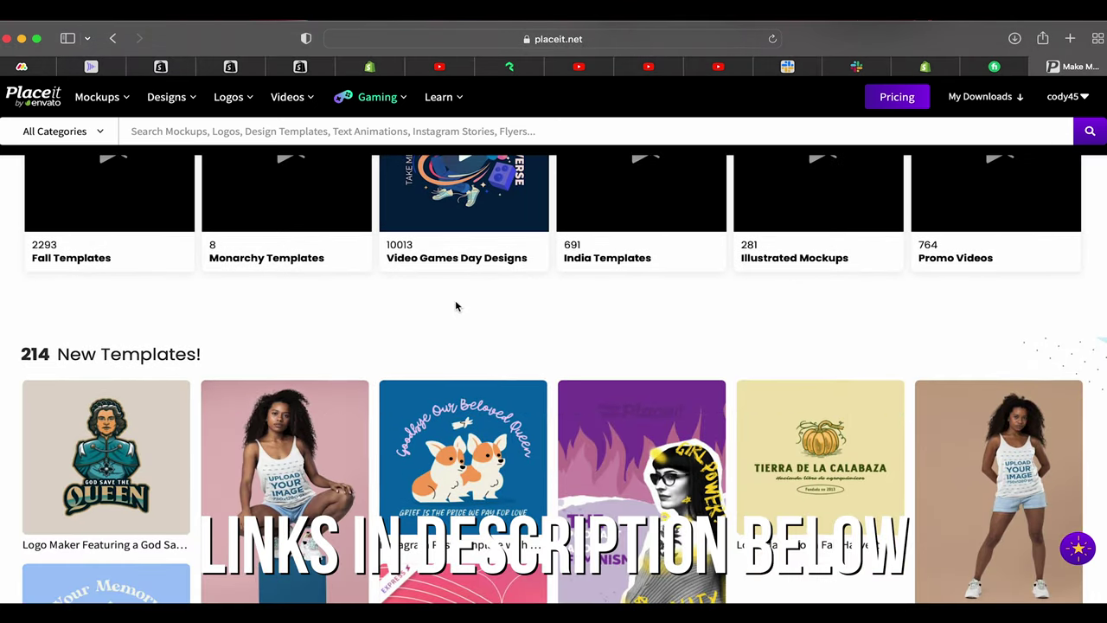
{"action": "scroll", "coordinate": [458, 306], "scroll_direction": "down", "scroll_amount": 3}
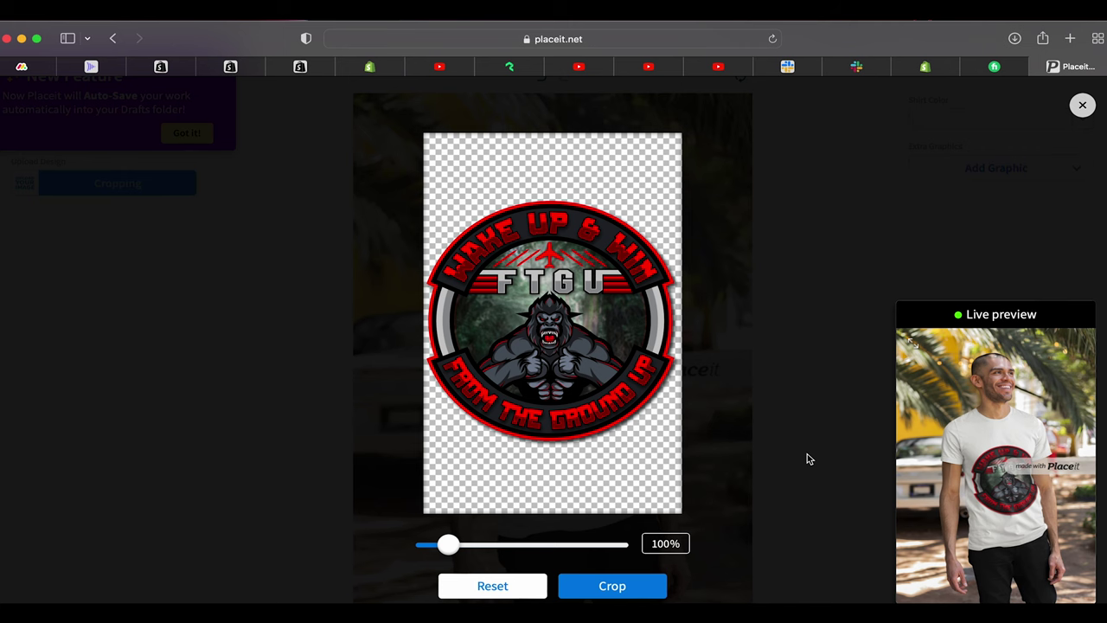
{"action": "left_click_drag", "start_coordinate": [450, 543], "coordinate": [437, 545]}
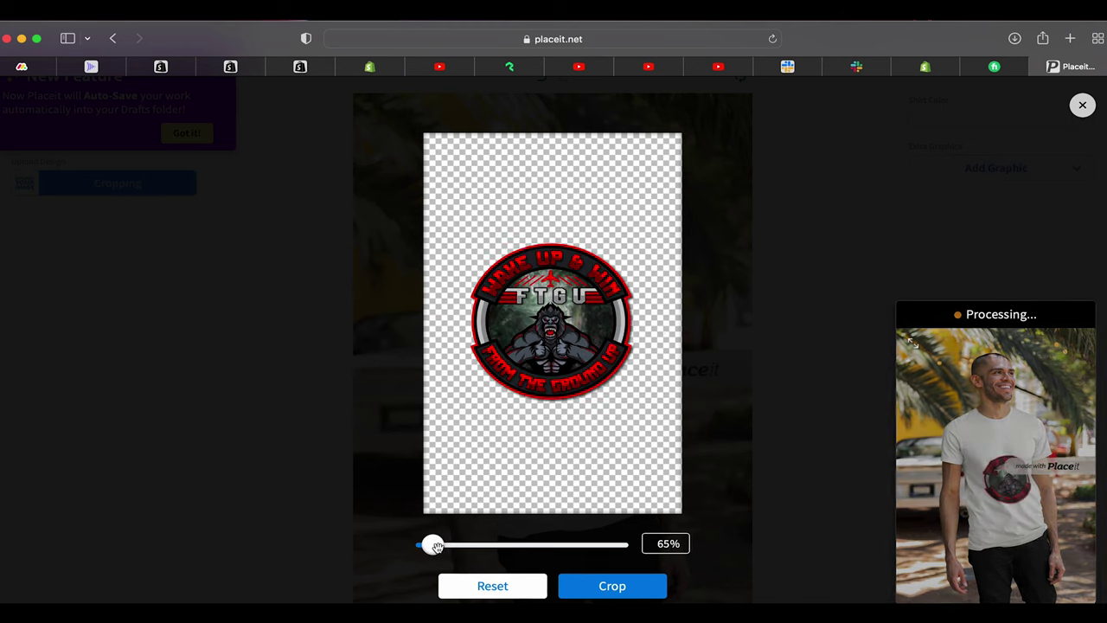
{"action": "left_click_drag", "start_coordinate": [546, 349], "coordinate": [529, 306]}
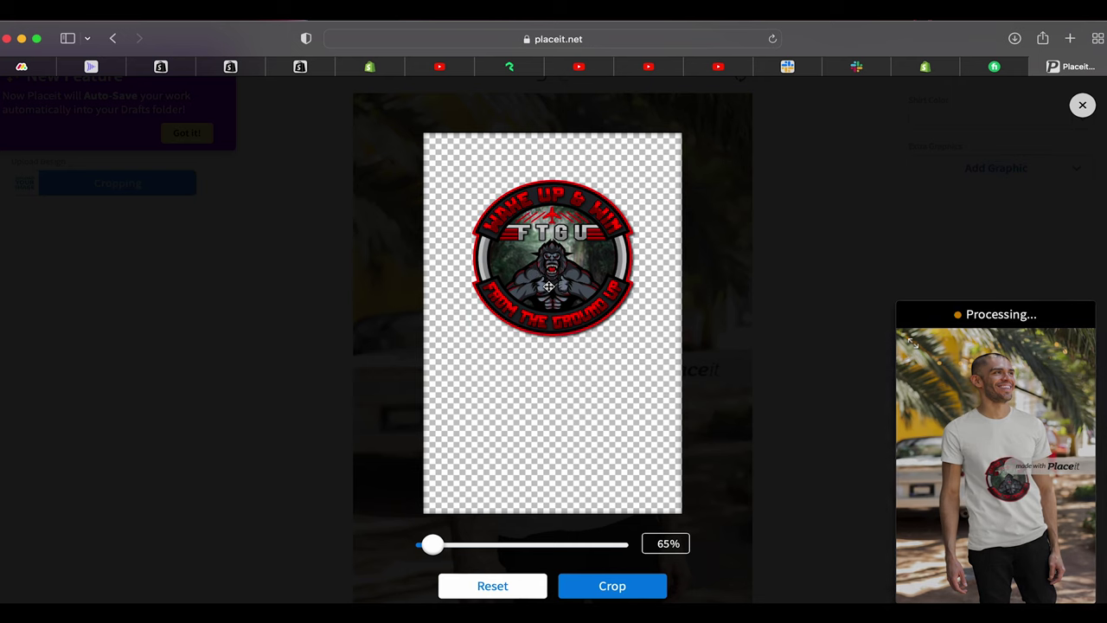